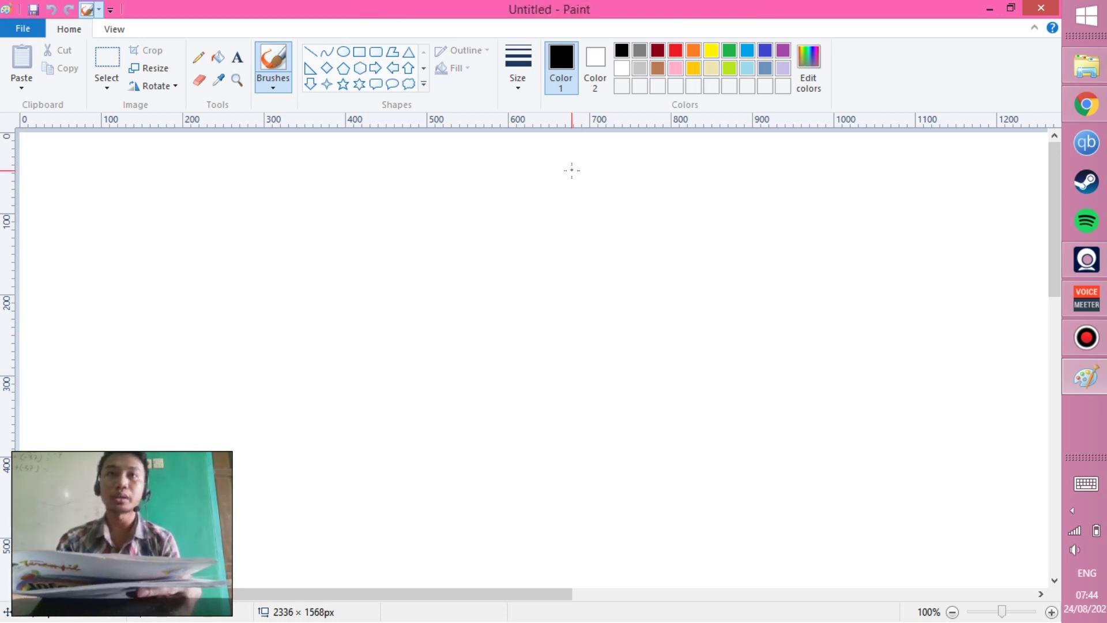
click(23, 34)
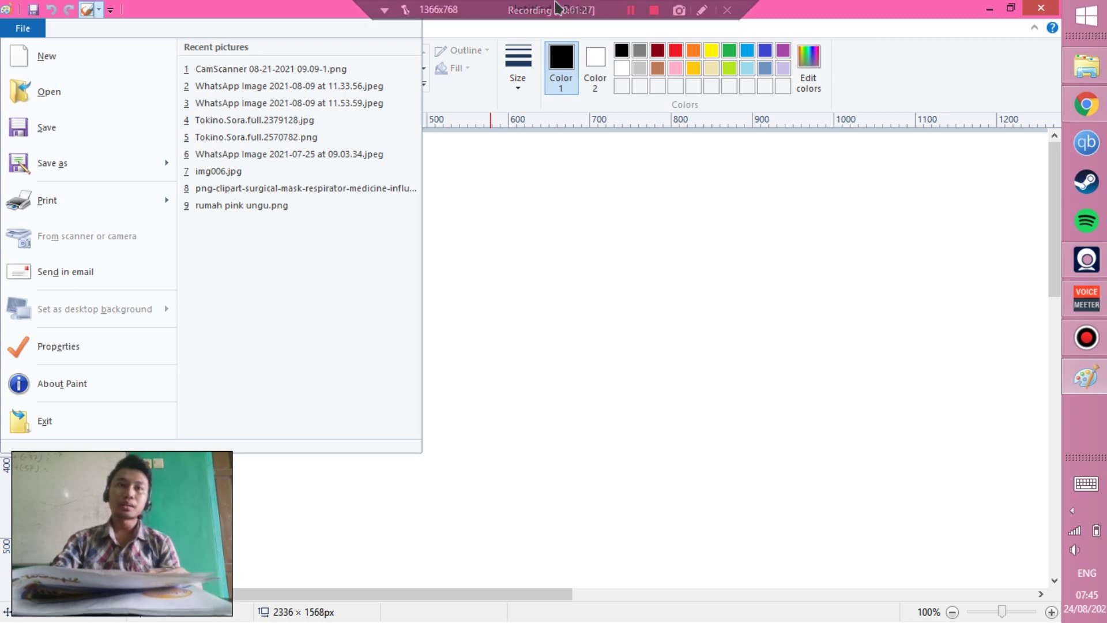
click(782, 9)
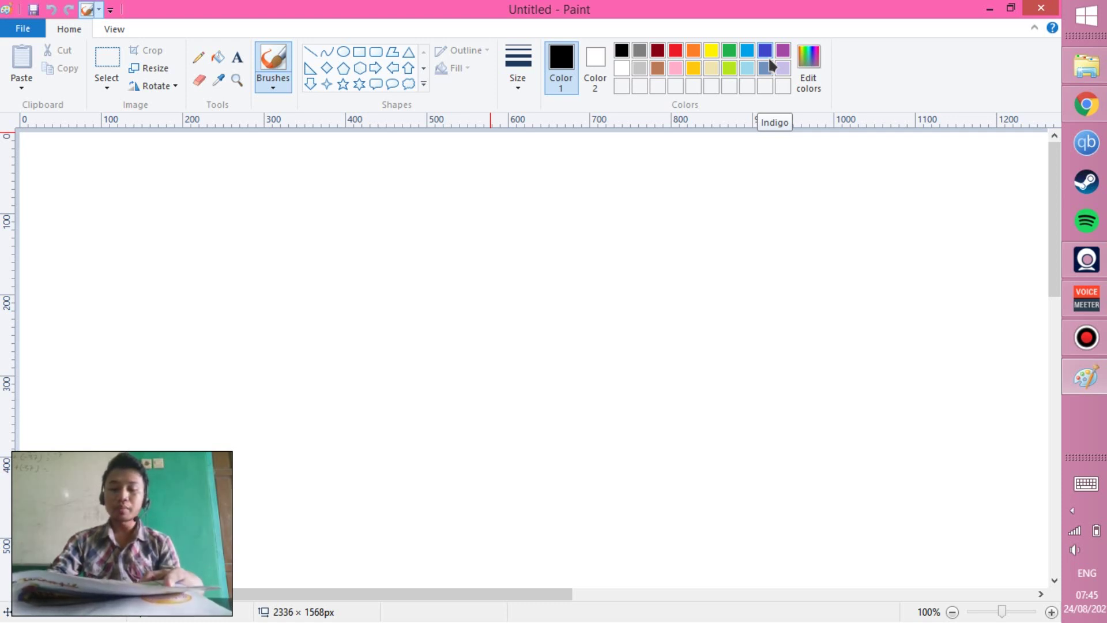
click(32, 33)
mouse_move(104, 163)
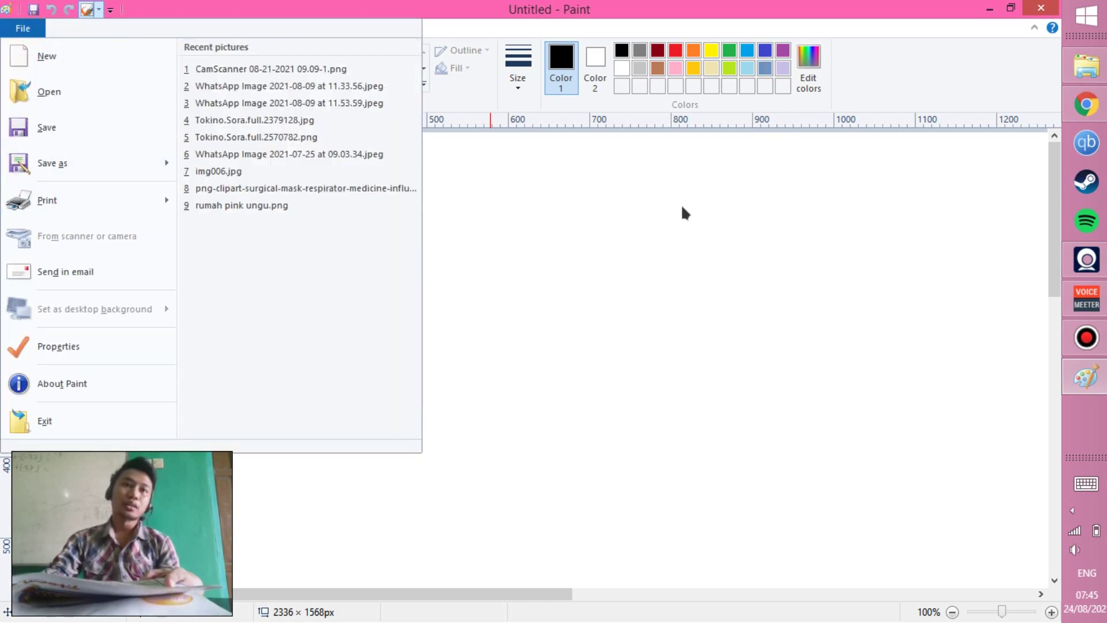
click(735, 11)
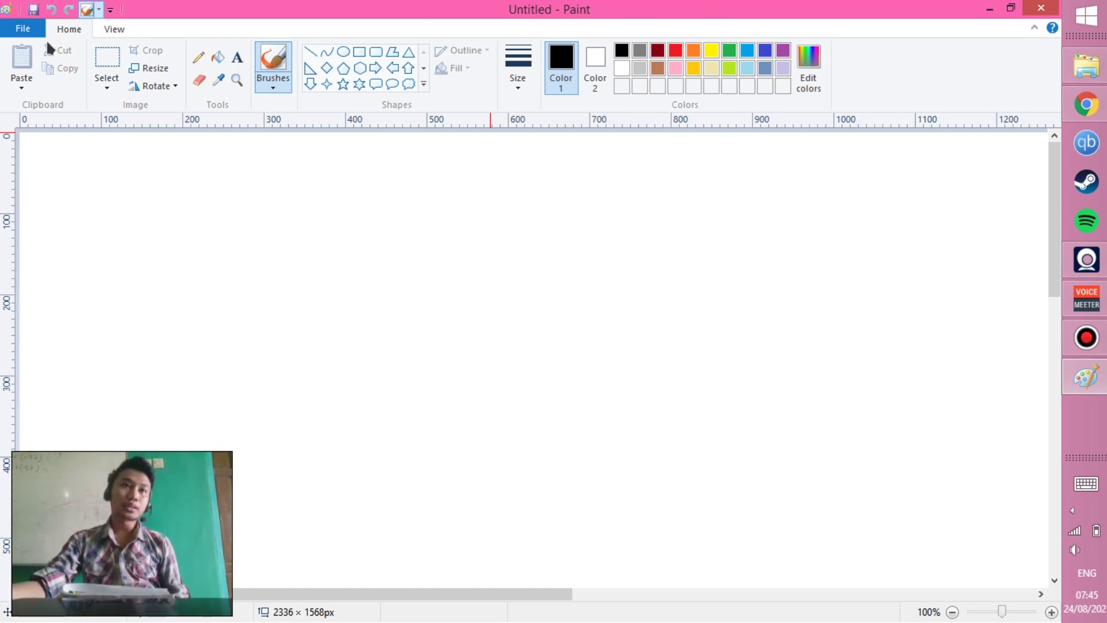
click(26, 31)
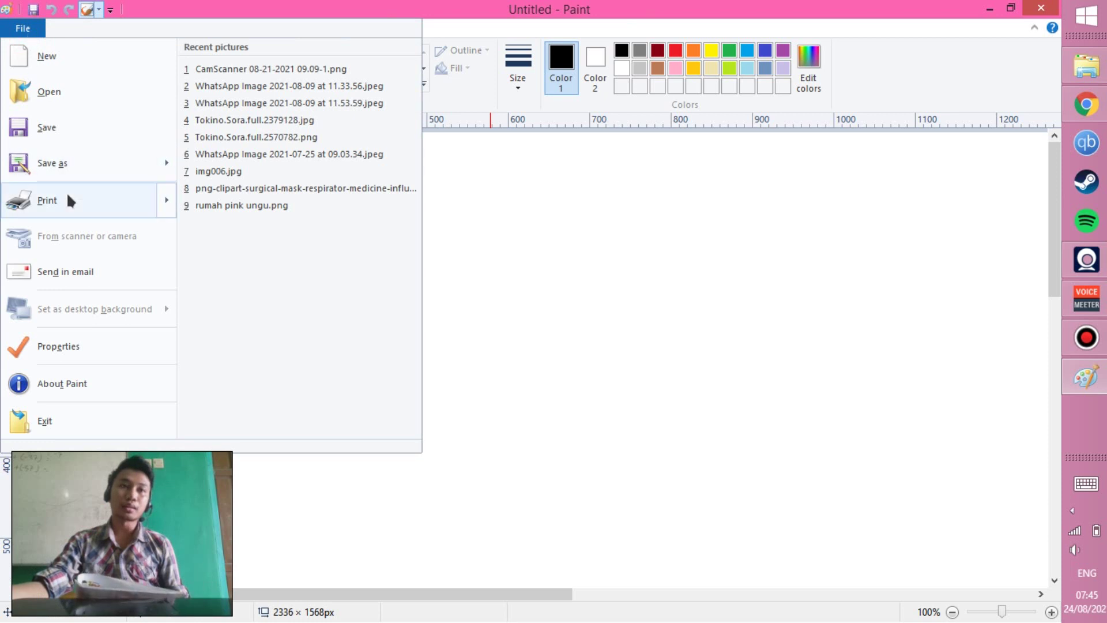
click(649, 14)
mouse_move(659, 8)
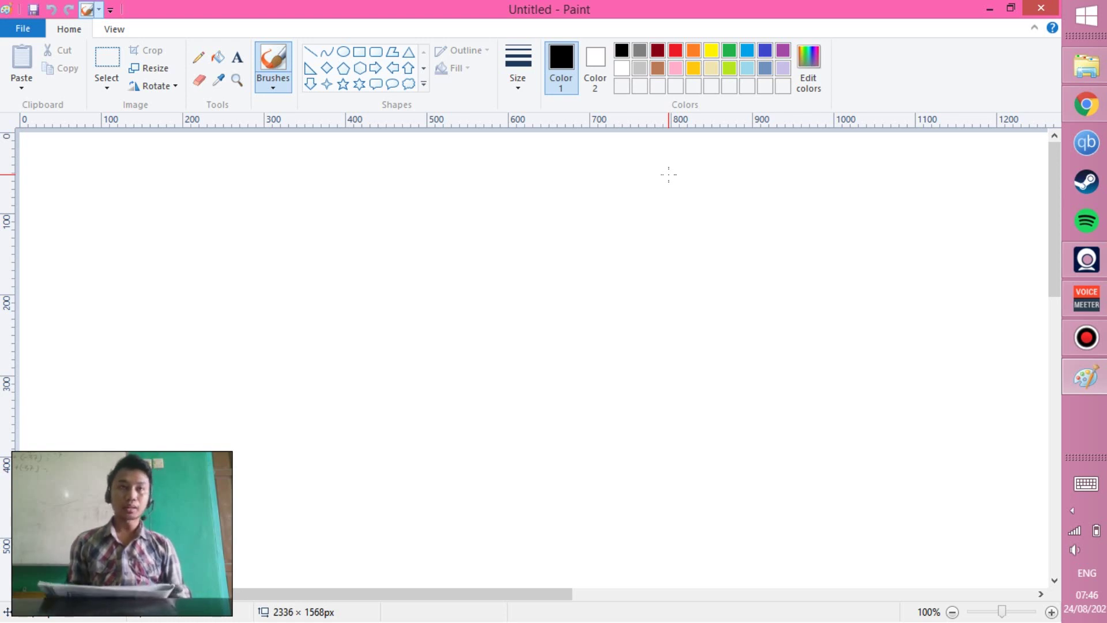
Step: Draw a black-outlined five-point star about 660 px wide and 610 px tall on the upper middle of the canvas
click(116, 30)
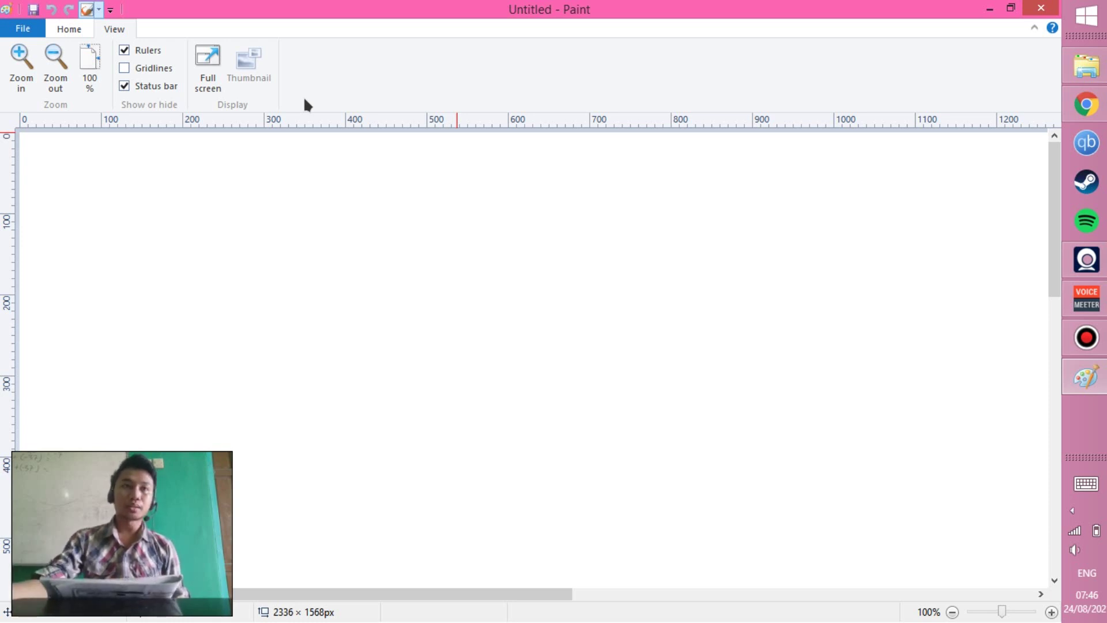
click(64, 80)
click(64, 80)
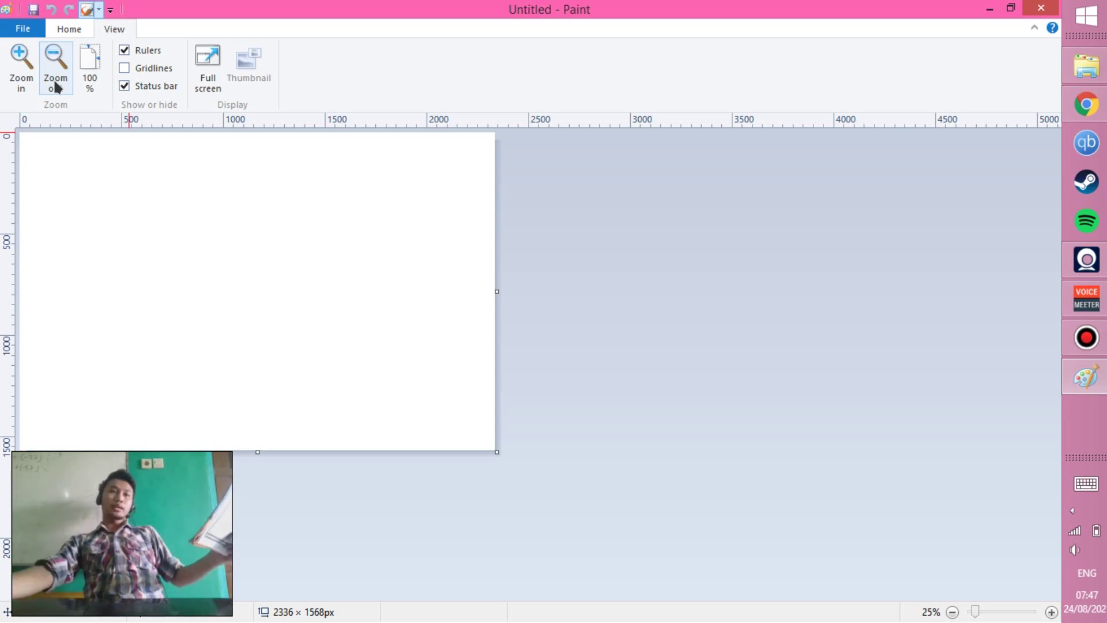
click(27, 86)
click(30, 93)
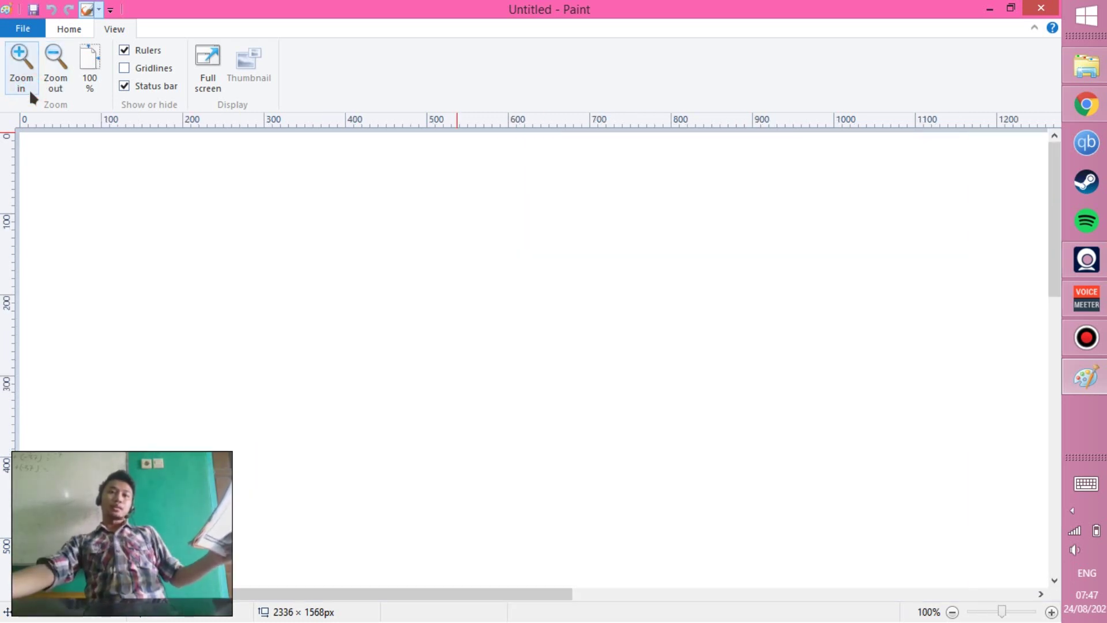
click(56, 57)
click(69, 30)
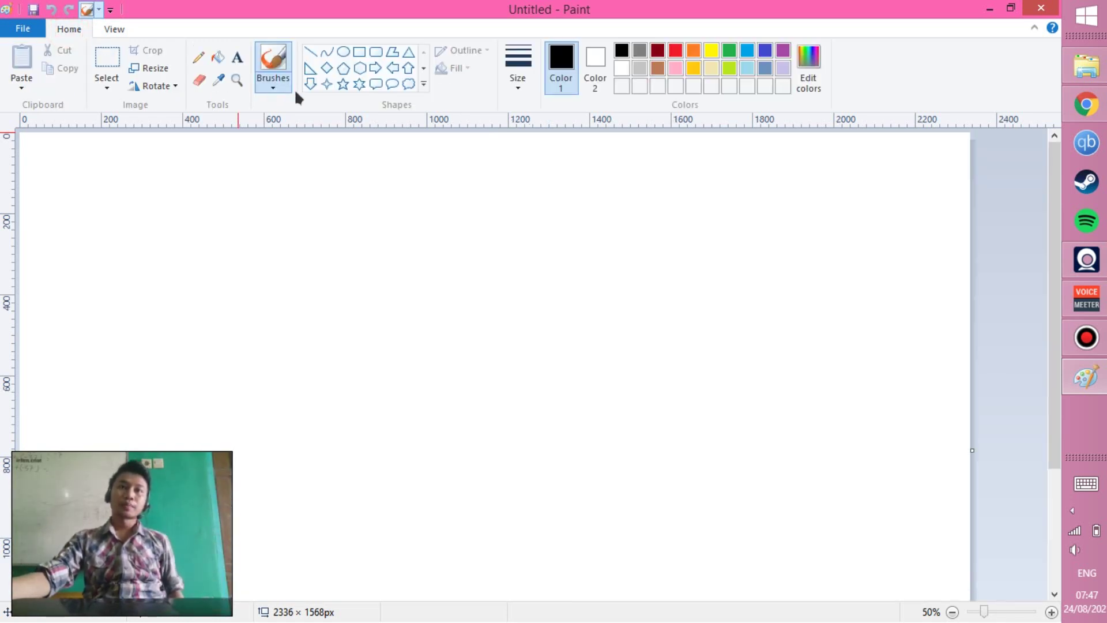
click(343, 84)
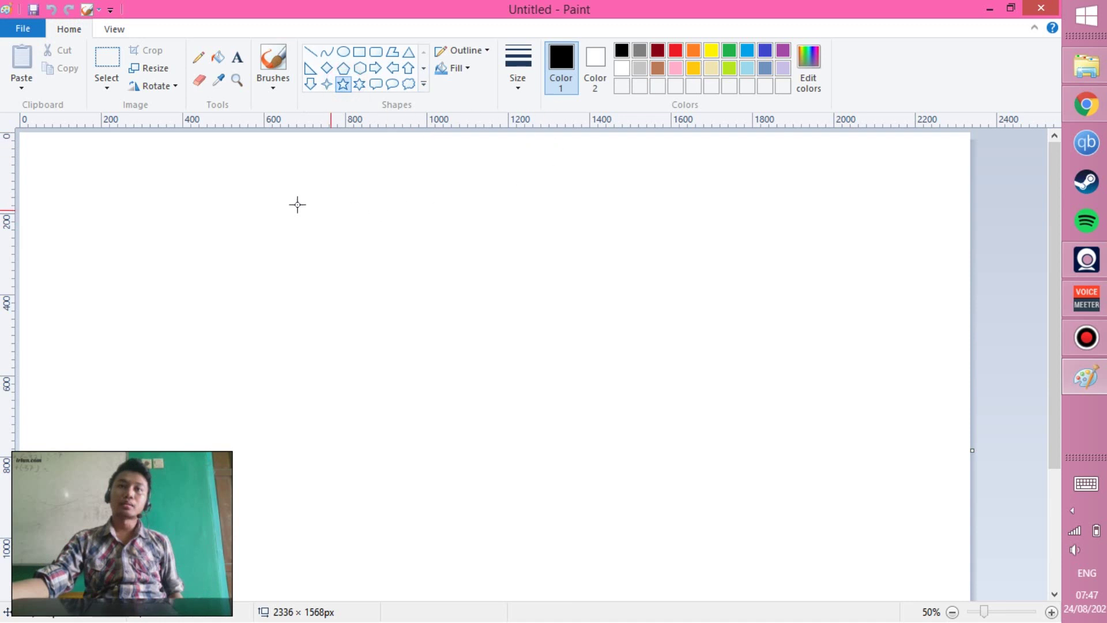
drag(296, 202, 567, 452)
Step: Fill the inside of the star with gold
click(219, 57)
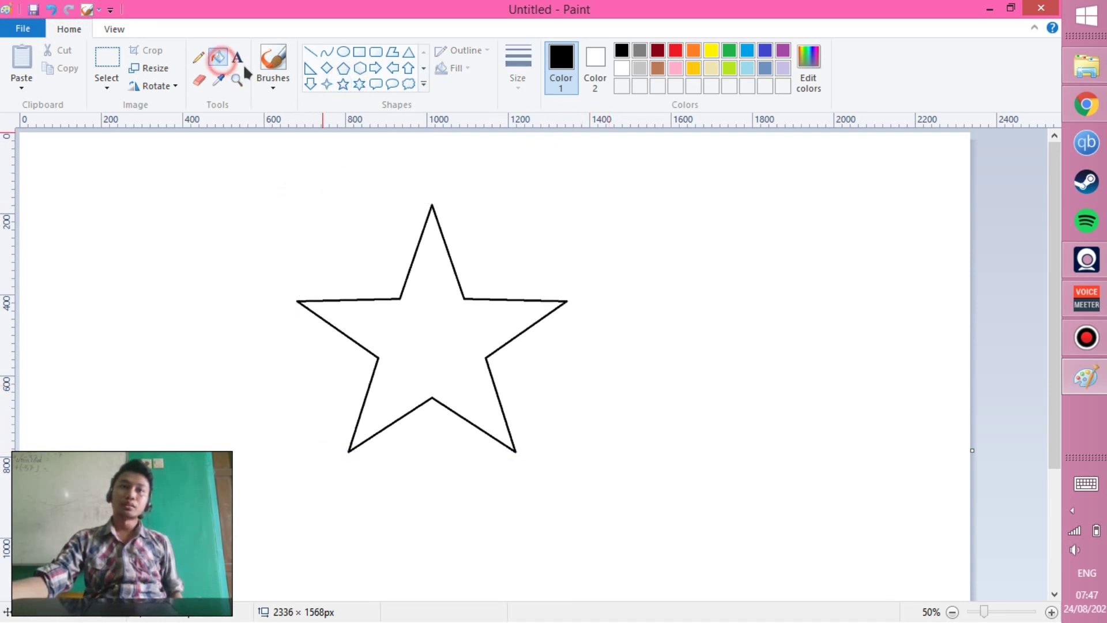
click(693, 68)
click(513, 325)
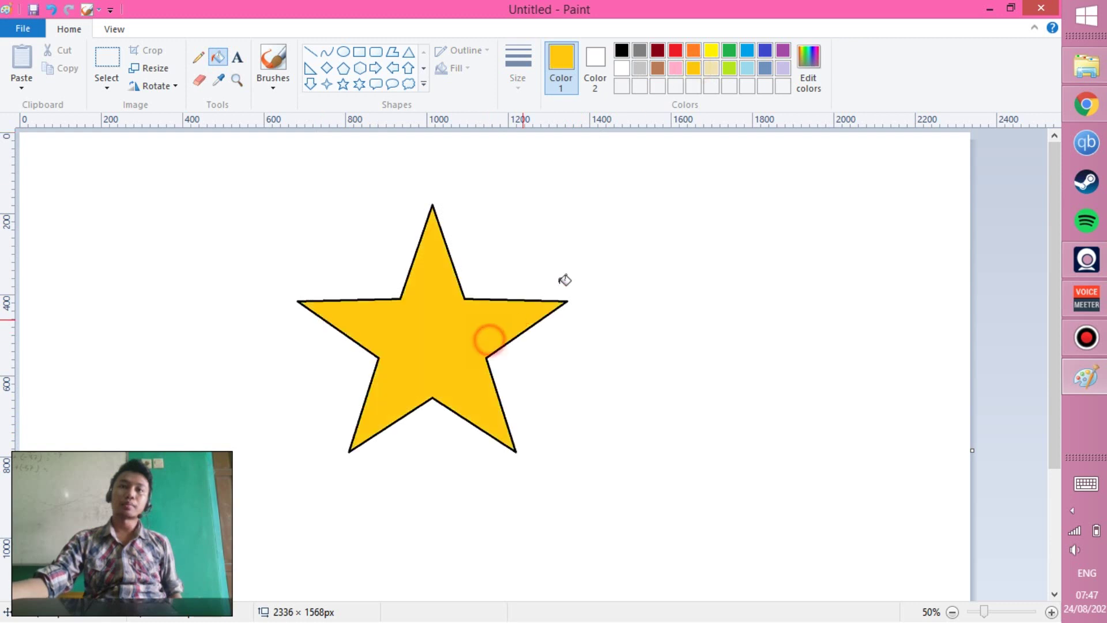
Step: Examine the star at different magnifications between 12.5% and 100%, finishing at 50%
click(115, 29)
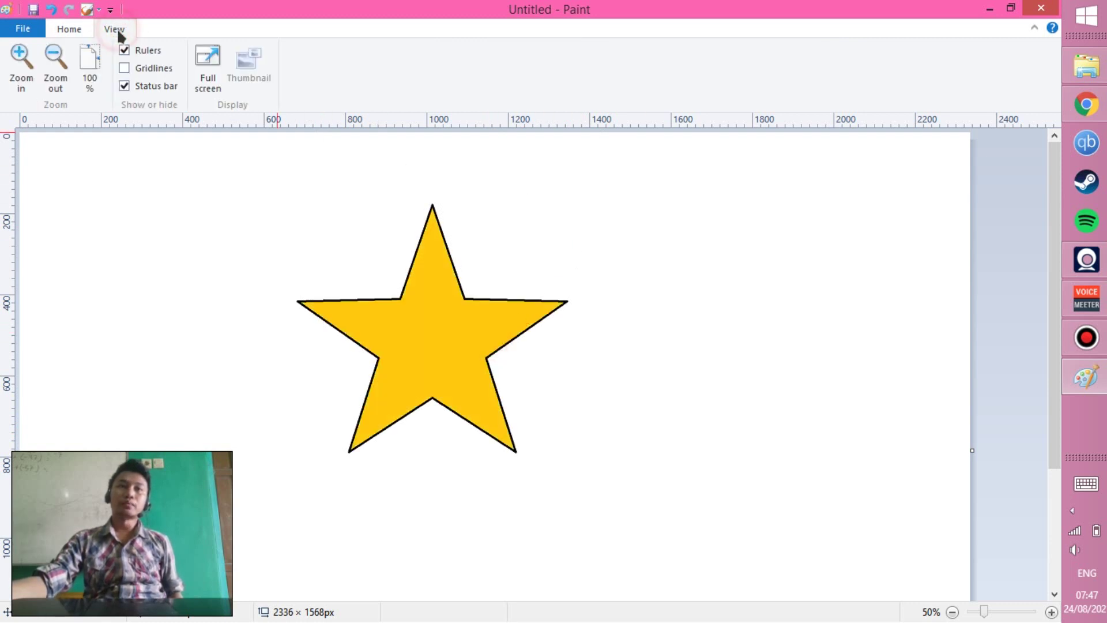
click(54, 74)
click(55, 74)
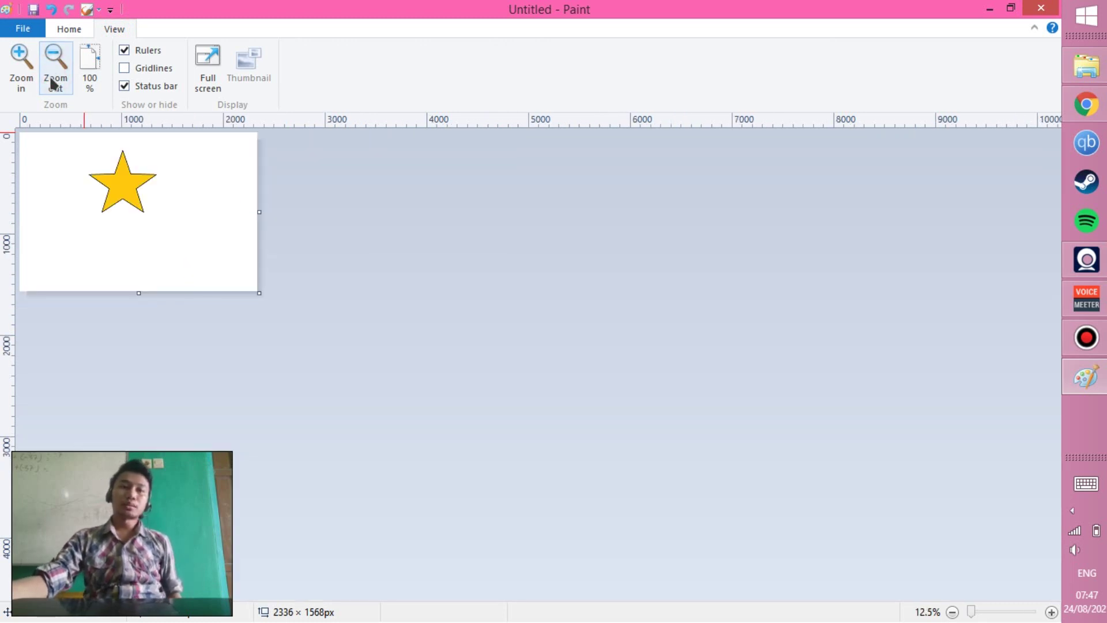
click(27, 70)
click(26, 70)
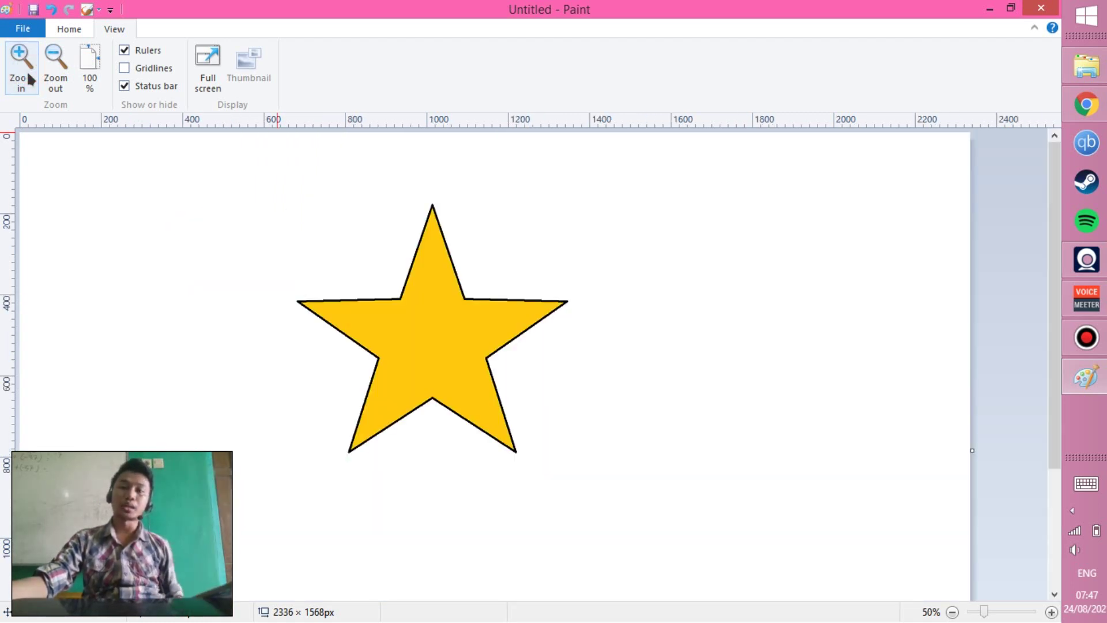
click(56, 71)
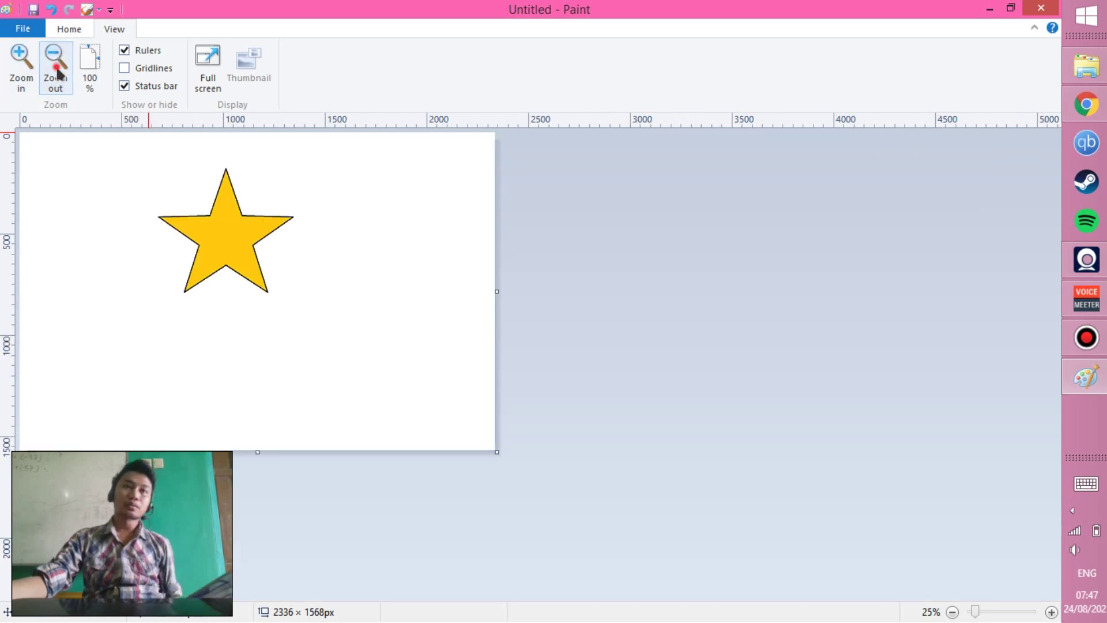
click(55, 72)
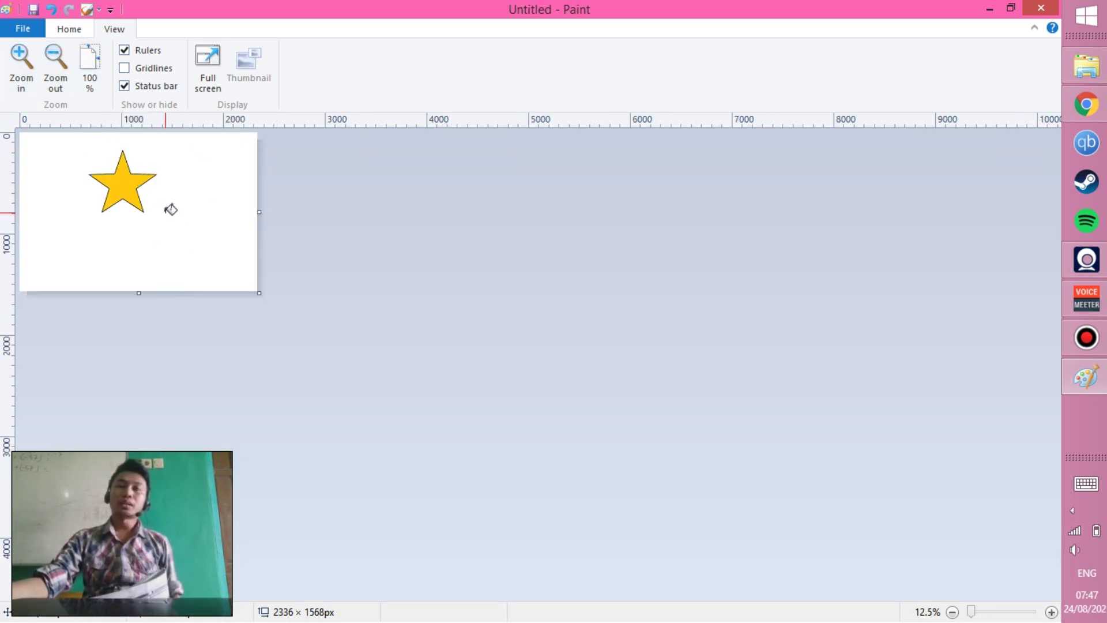
click(93, 86)
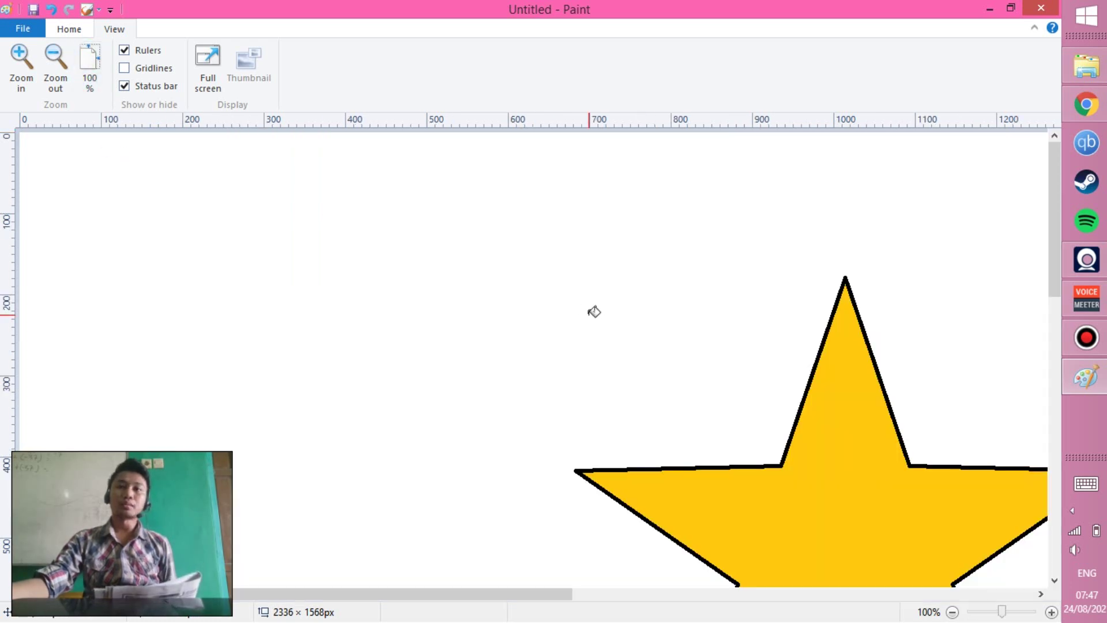
scroll(594, 312, down, 6)
scroll(594, 312, up, 5)
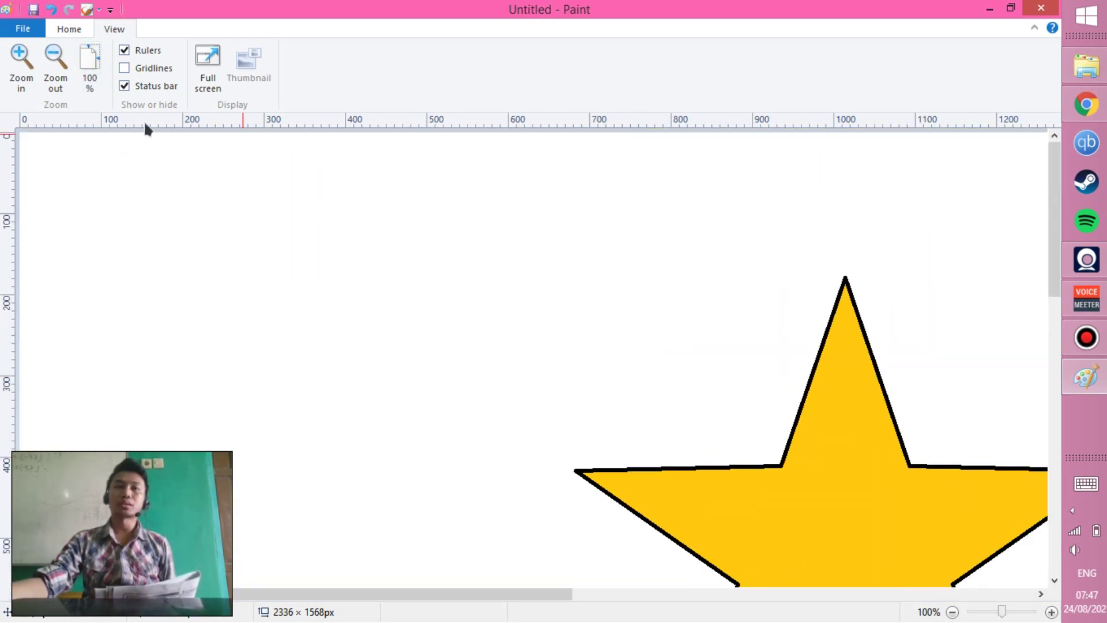
click(66, 71)
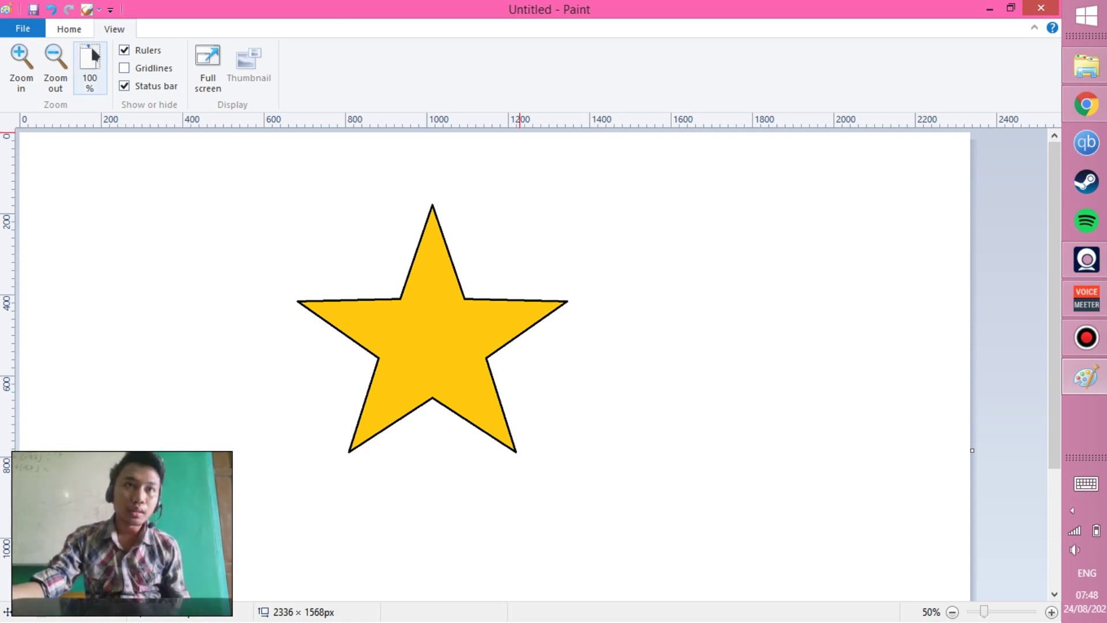
Step: Toggle the rulers, the gridlines and the status bar one after another, returning each to its original setting
click(125, 50)
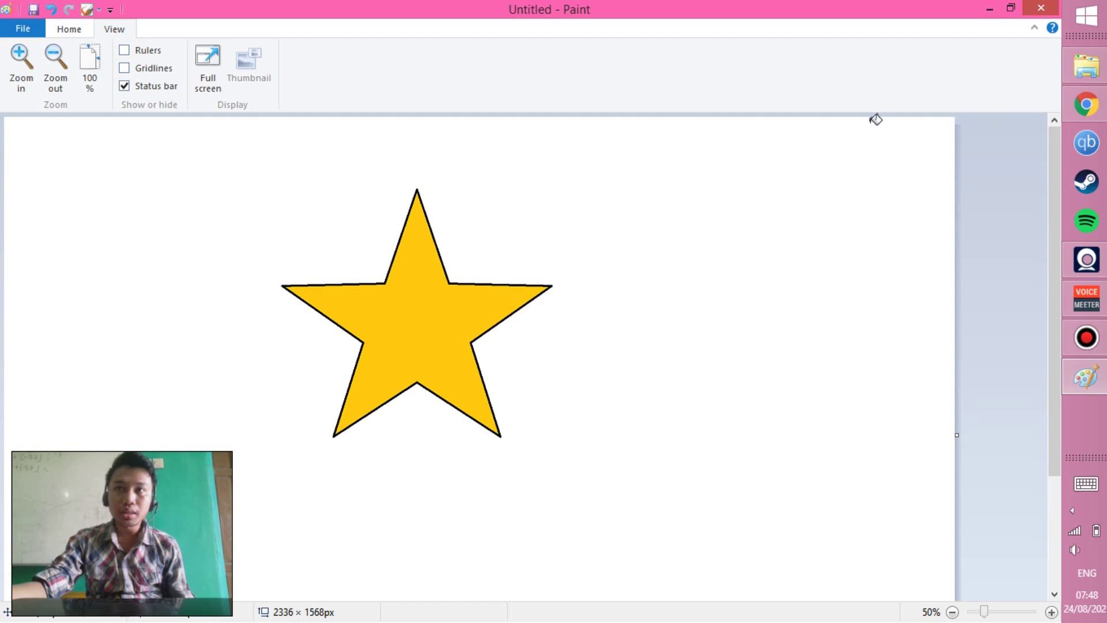
click(145, 51)
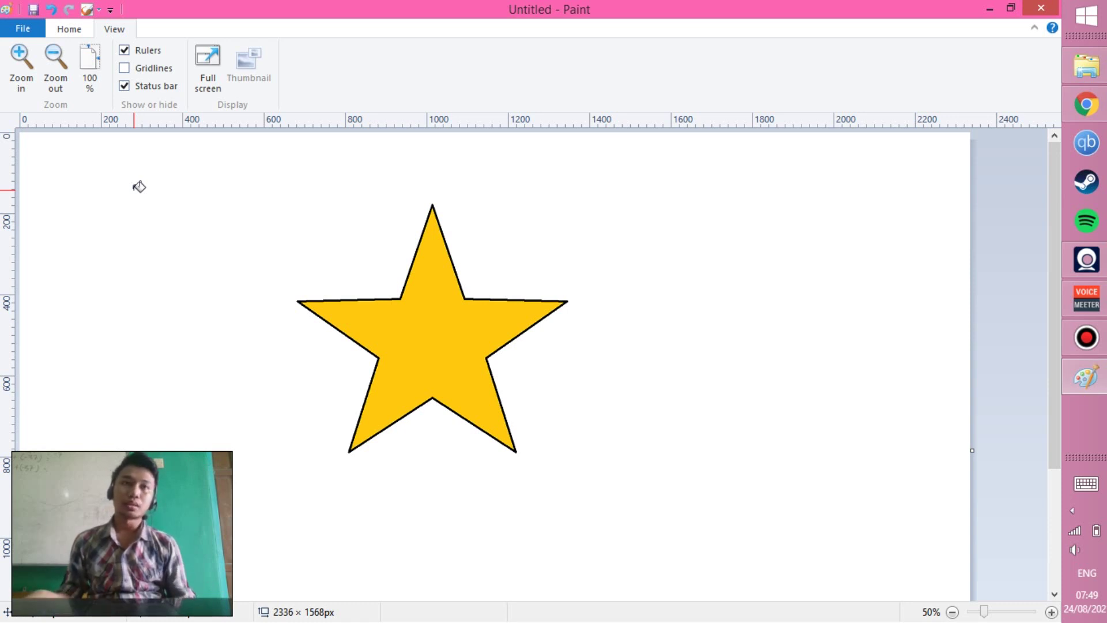
click(125, 67)
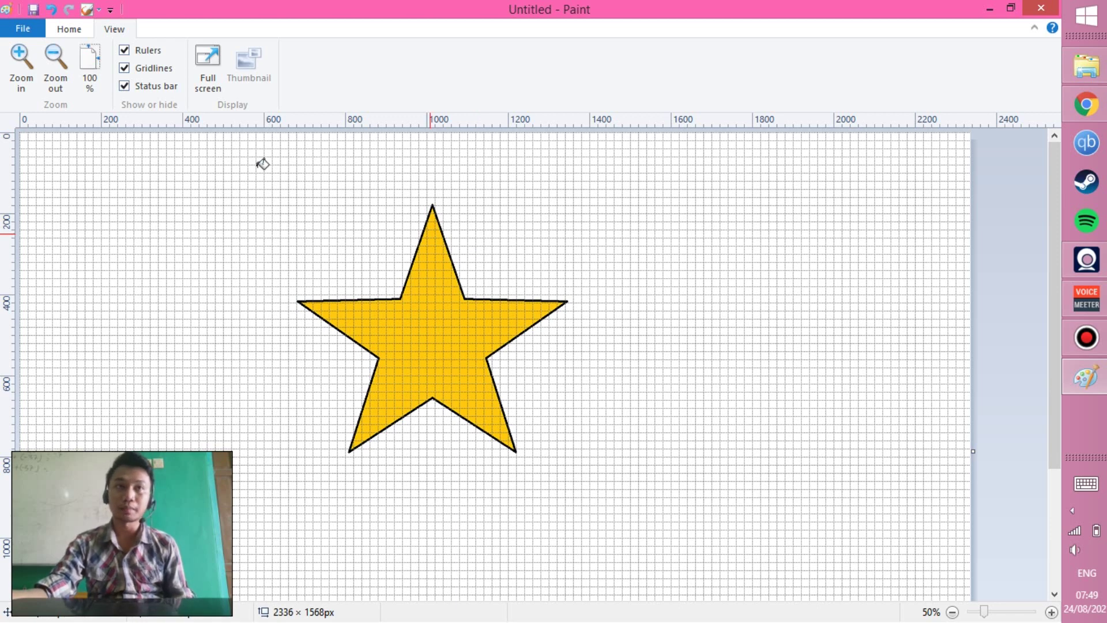
click(154, 69)
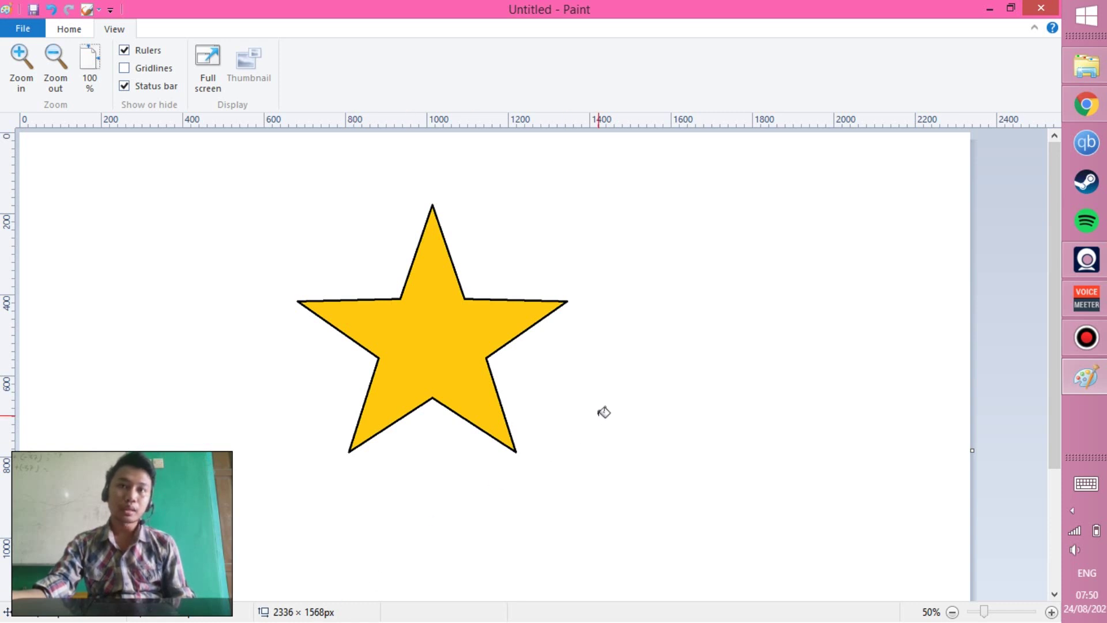
click(126, 86)
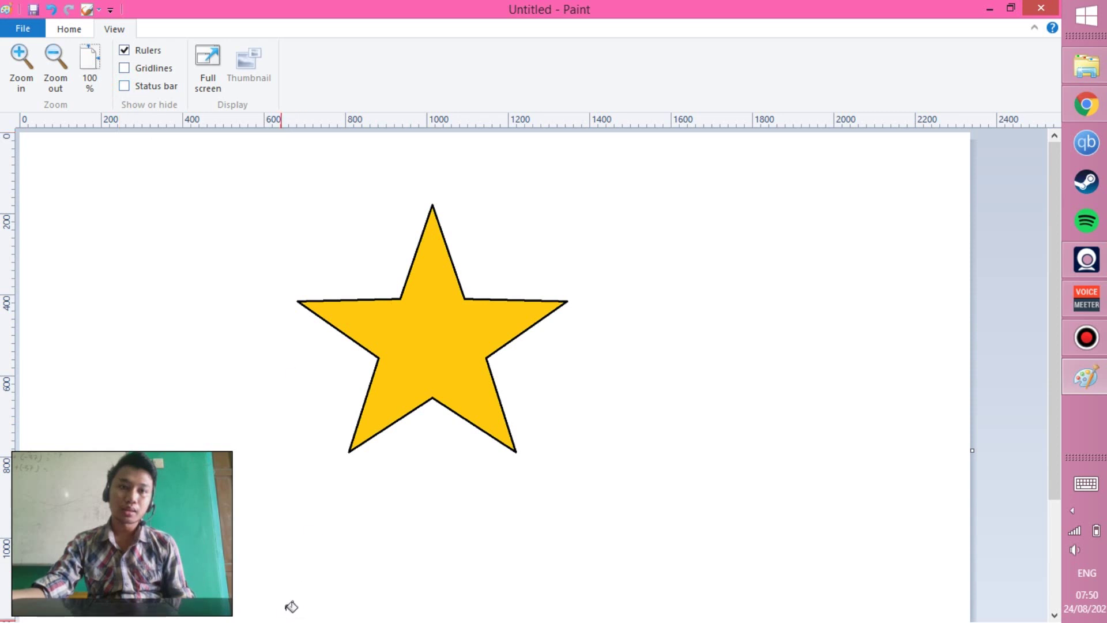
click(129, 86)
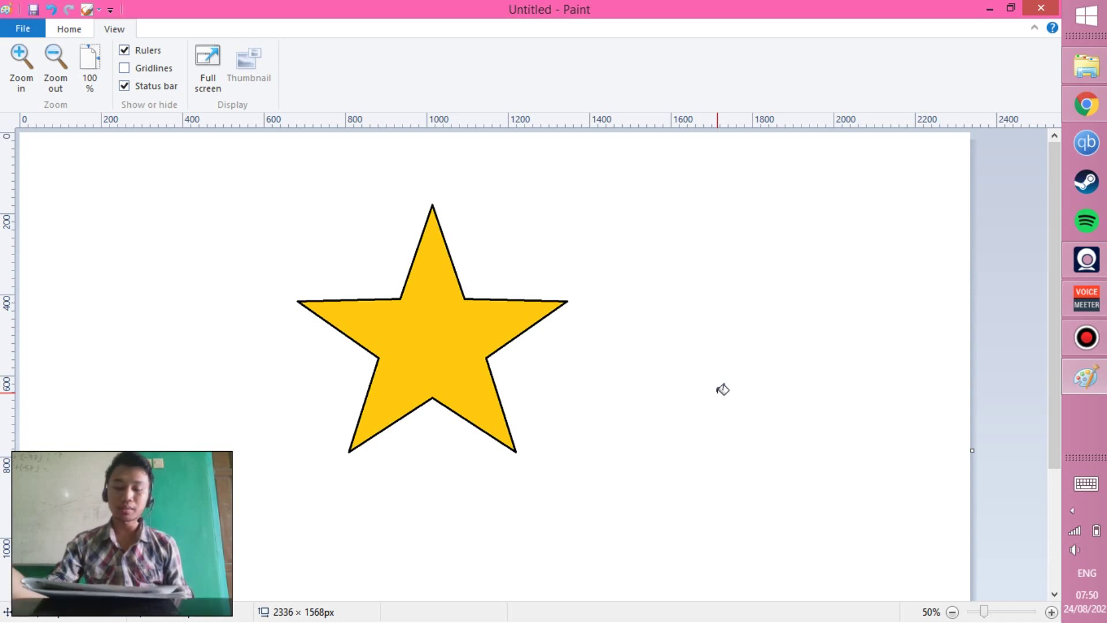
Step: Set Color 1 to a custom pink with hue 199, saturation 228 and luminosity 162
click(69, 29)
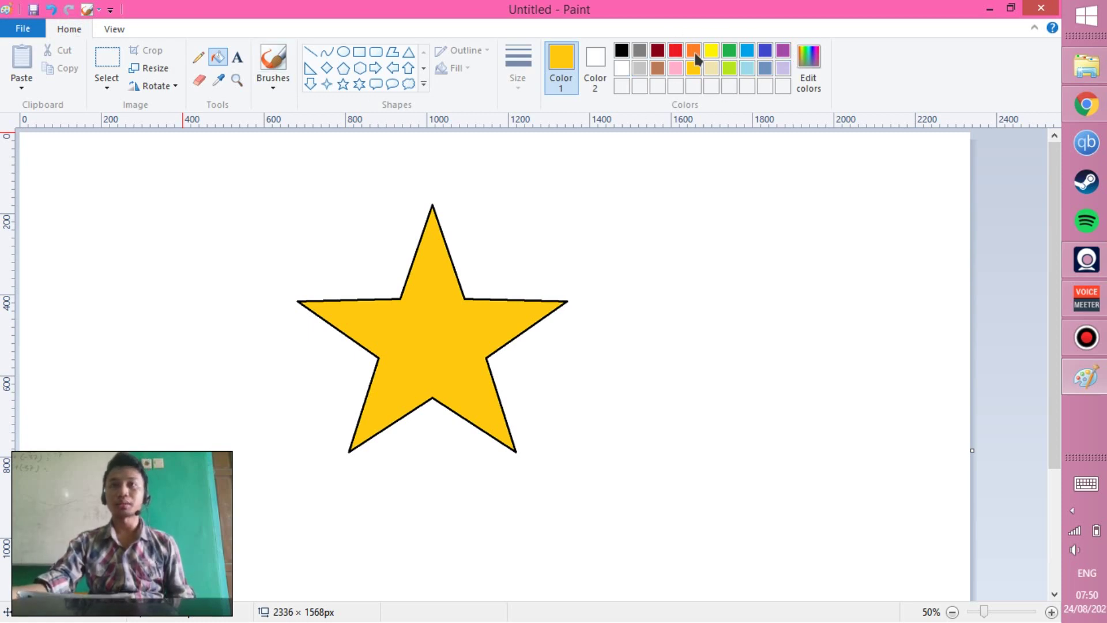
click(805, 72)
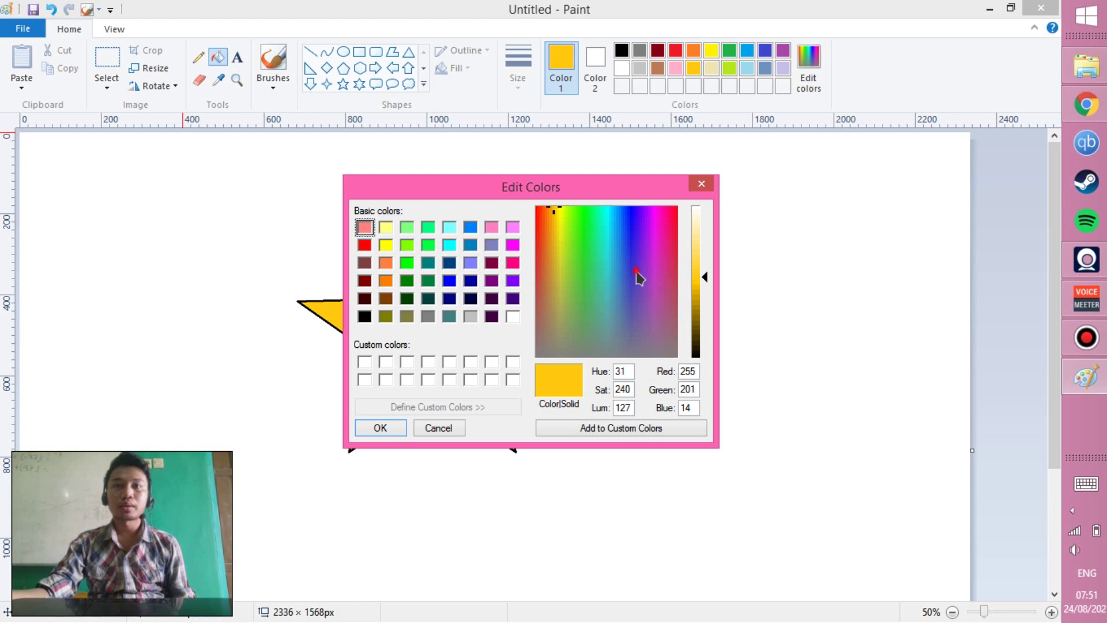
drag(637, 277, 656, 221)
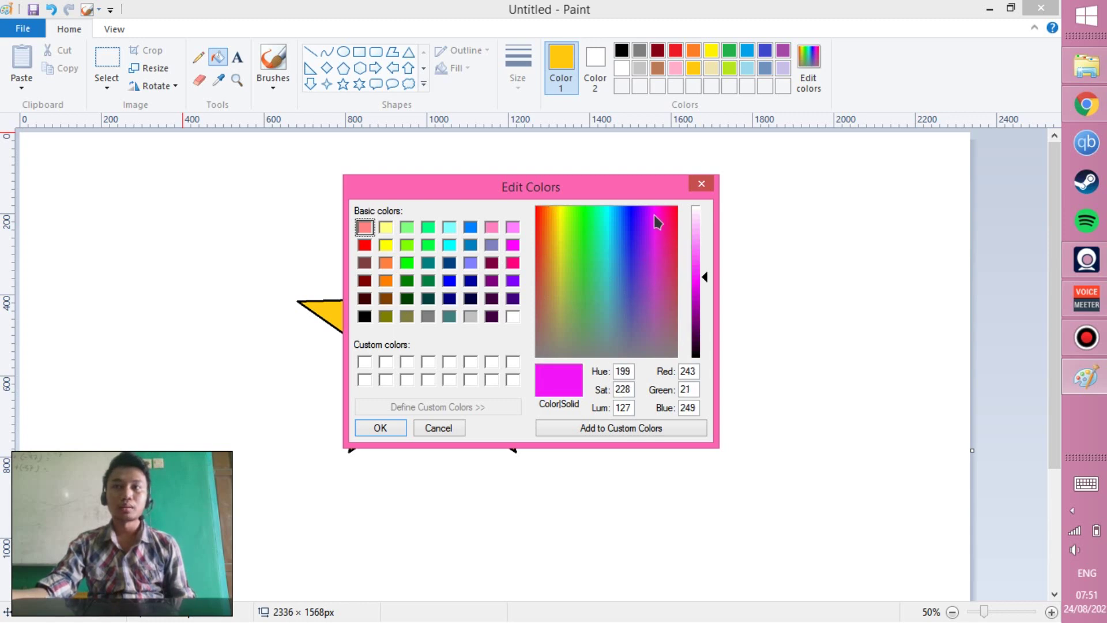
drag(704, 277, 706, 256)
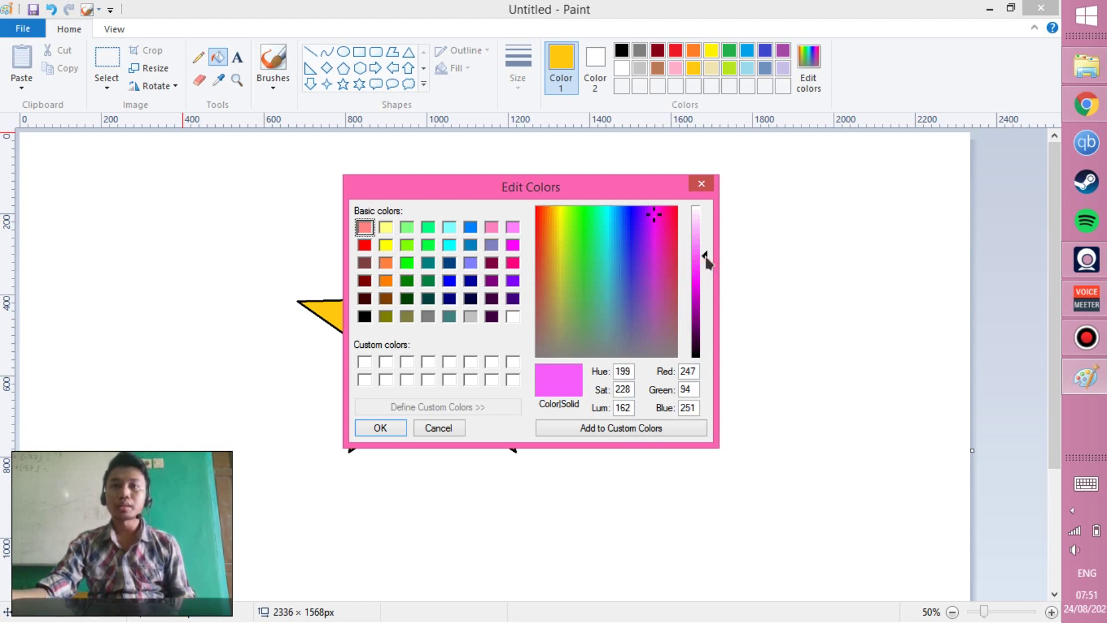
click(388, 425)
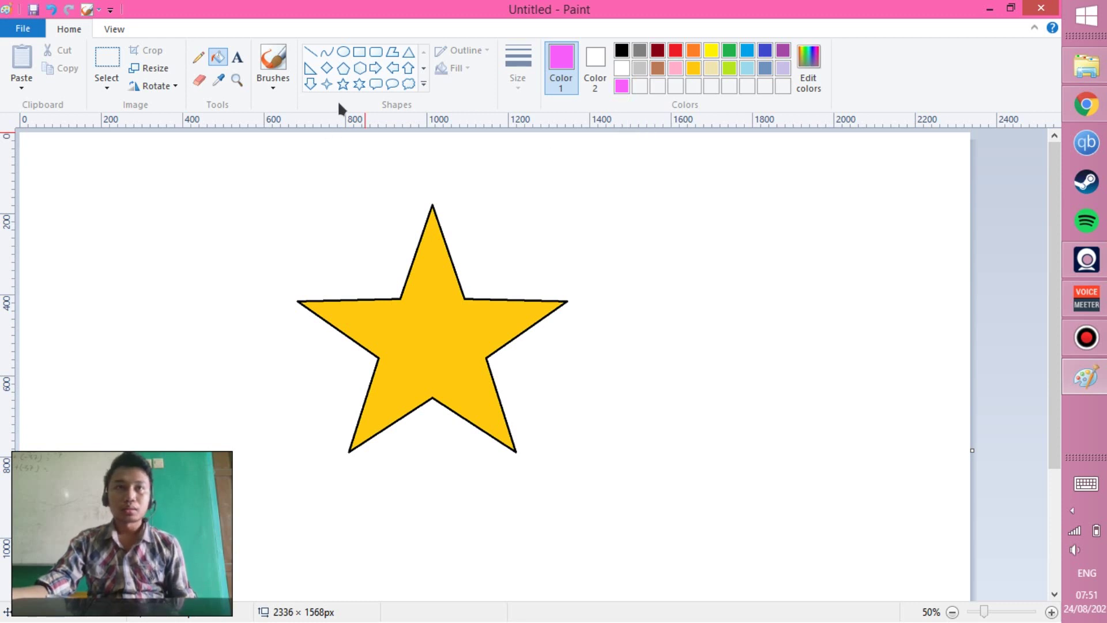
Step: Paint a looping pink stroke to the left of the star and a dot to its upper right with the basic brush
click(287, 80)
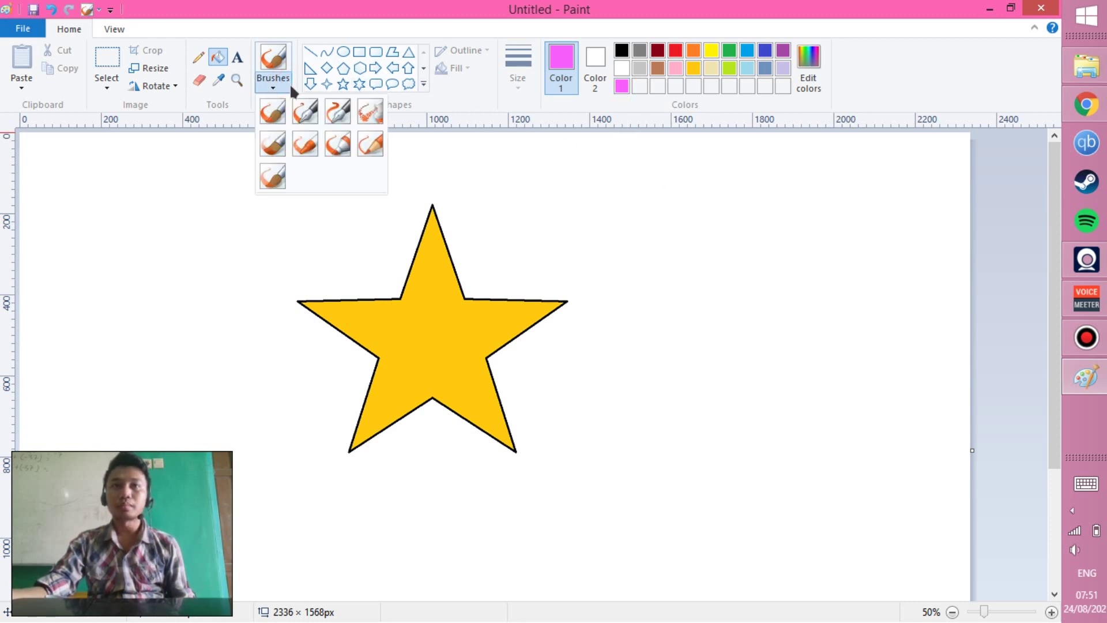
click(273, 115)
click(521, 78)
click(532, 210)
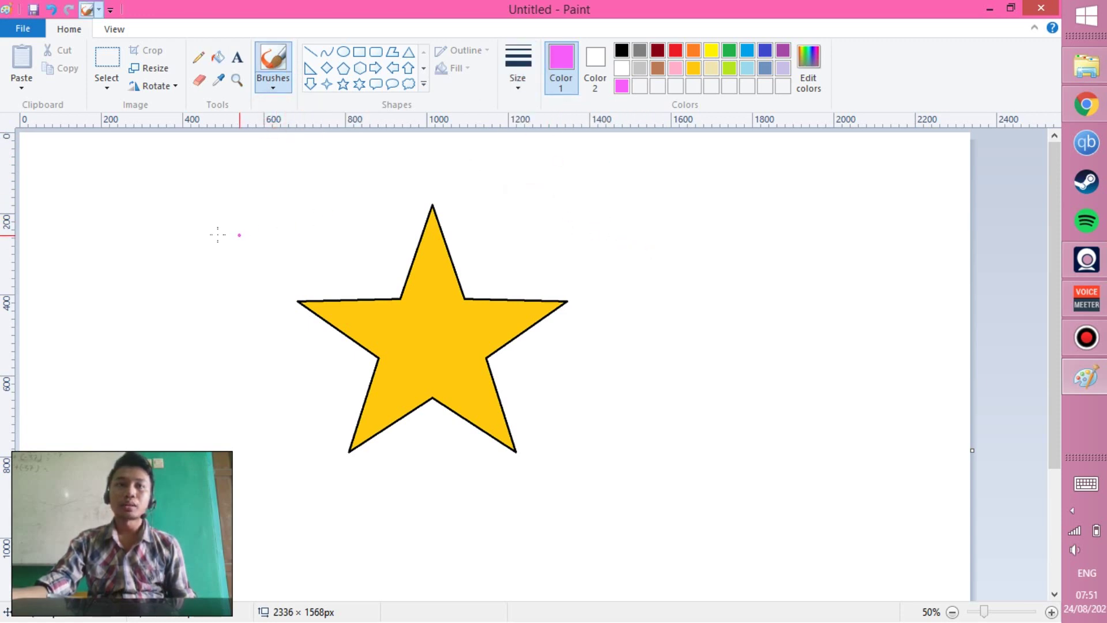
mouse_move(136, 221)
mouse_down()
mouse_move(337, 184)
mouse_move(148, 285)
mouse_move(119, 252)
mouse_move(286, 284)
mouse_up()
click(553, 183)
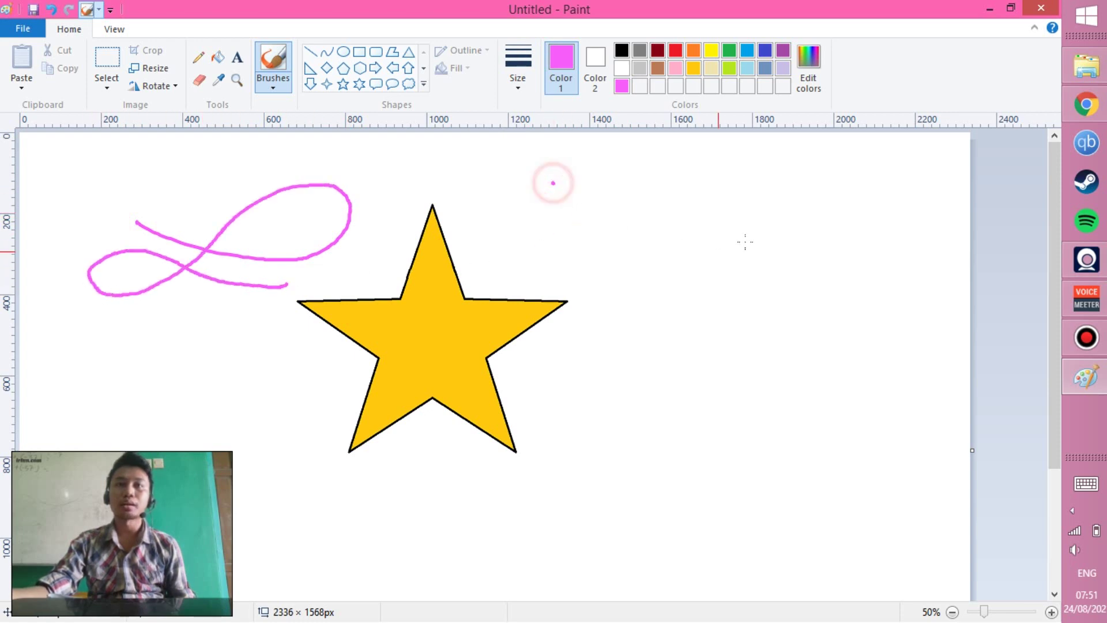
Step: Paint a second looping pink stroke to the right of the star, starting from the pink dot
mouse_move(552, 183)
mouse_down()
mouse_move(728, 249)
mouse_move(518, 275)
mouse_move(559, 242)
mouse_move(683, 288)
mouse_up()
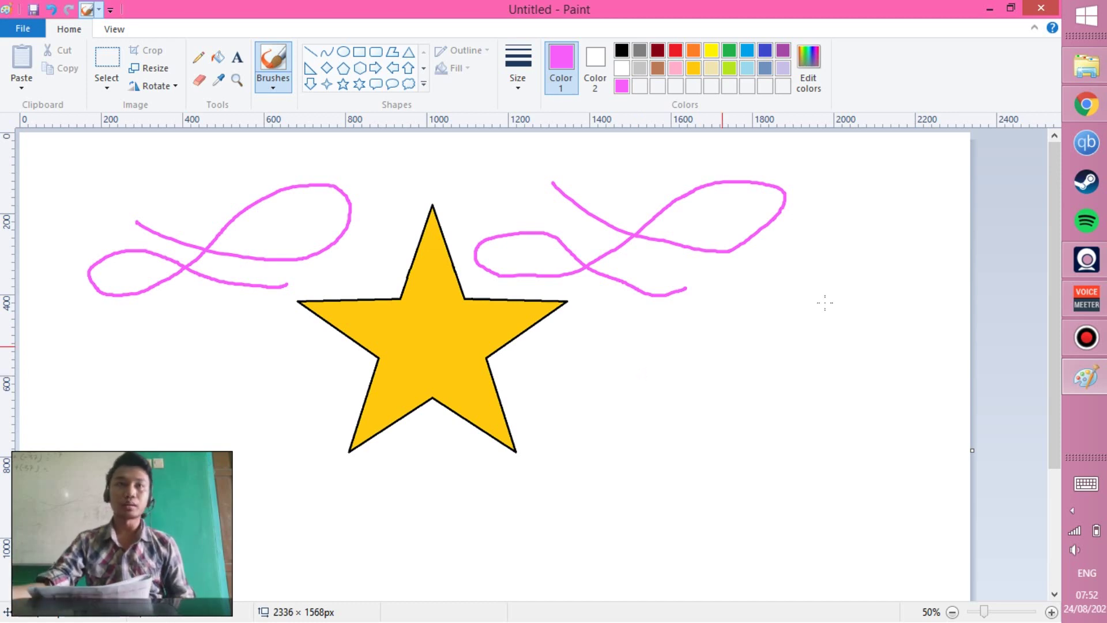
click(507, 82)
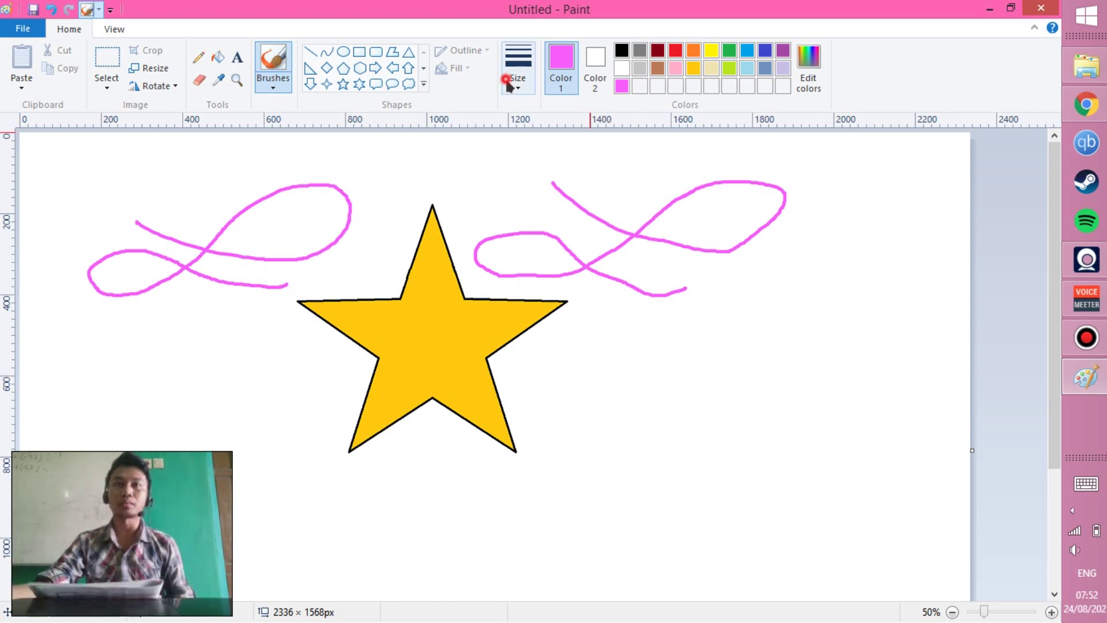
click(516, 80)
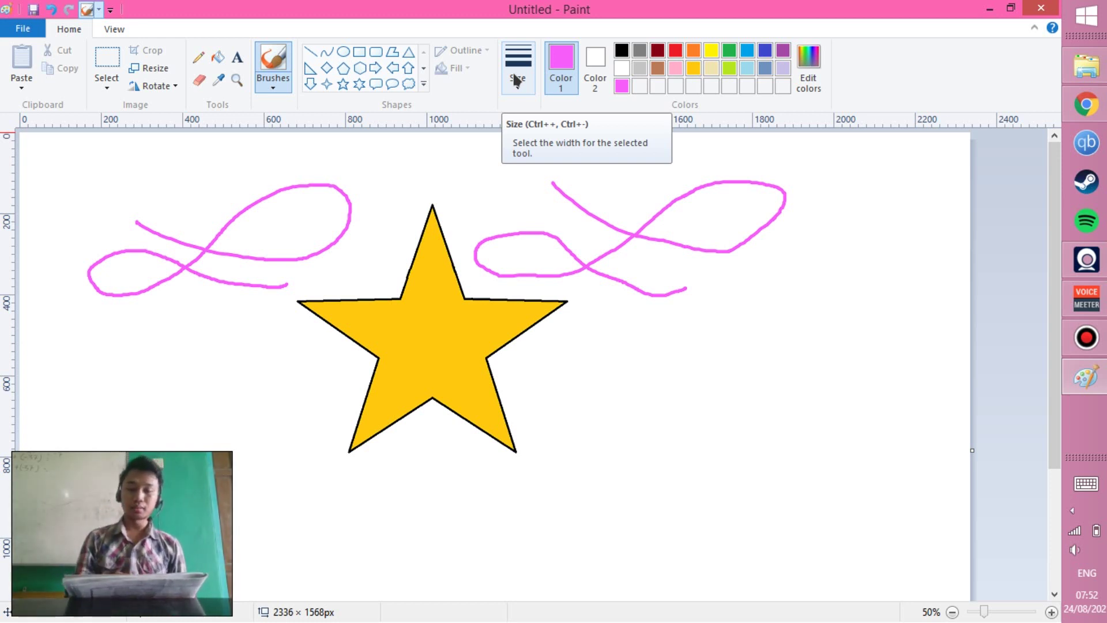
Step: Start a new blank picture, discarding the star drawing without saving it
click(28, 30)
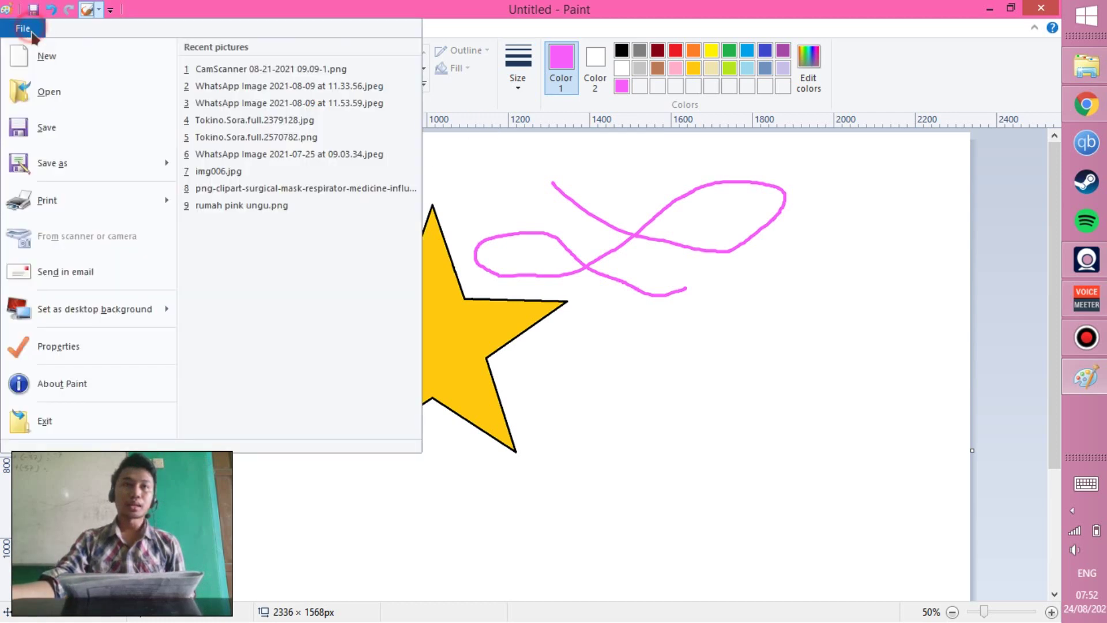
click(50, 54)
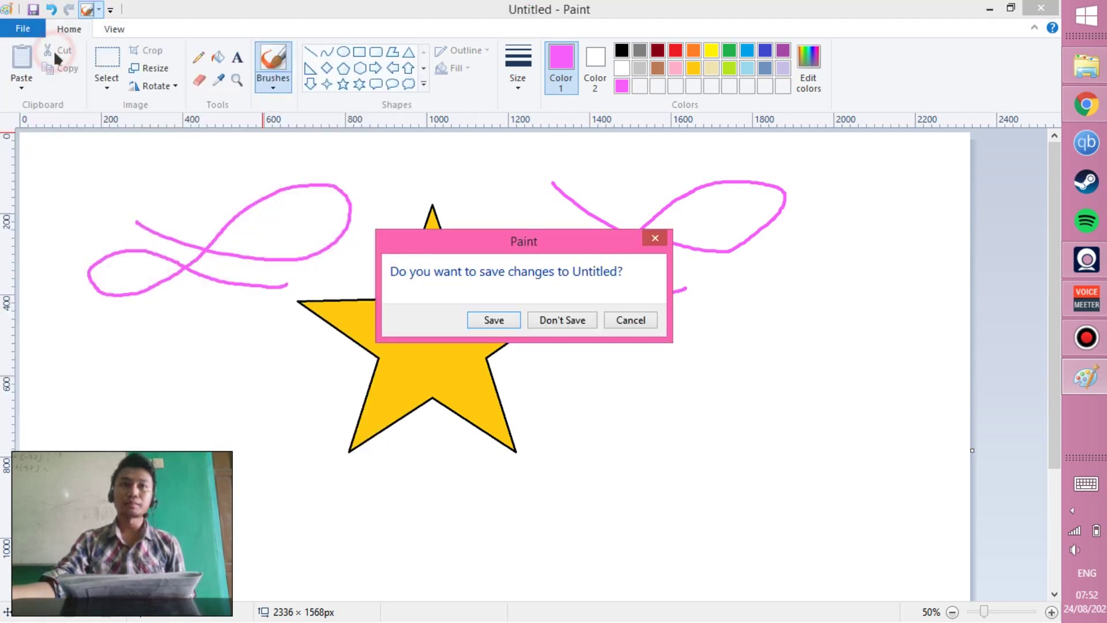
click(570, 317)
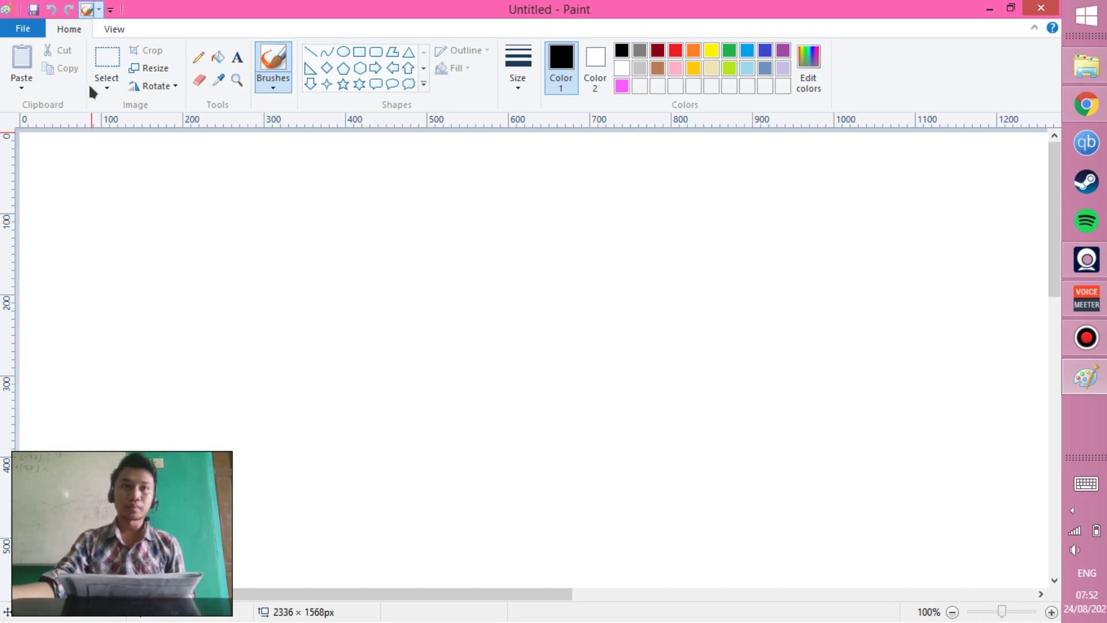
Step: Add a text box near the top of the canvas reading "1.Select Memilih gambar" and widen it to fit on one line
click(236, 58)
click(322, 176)
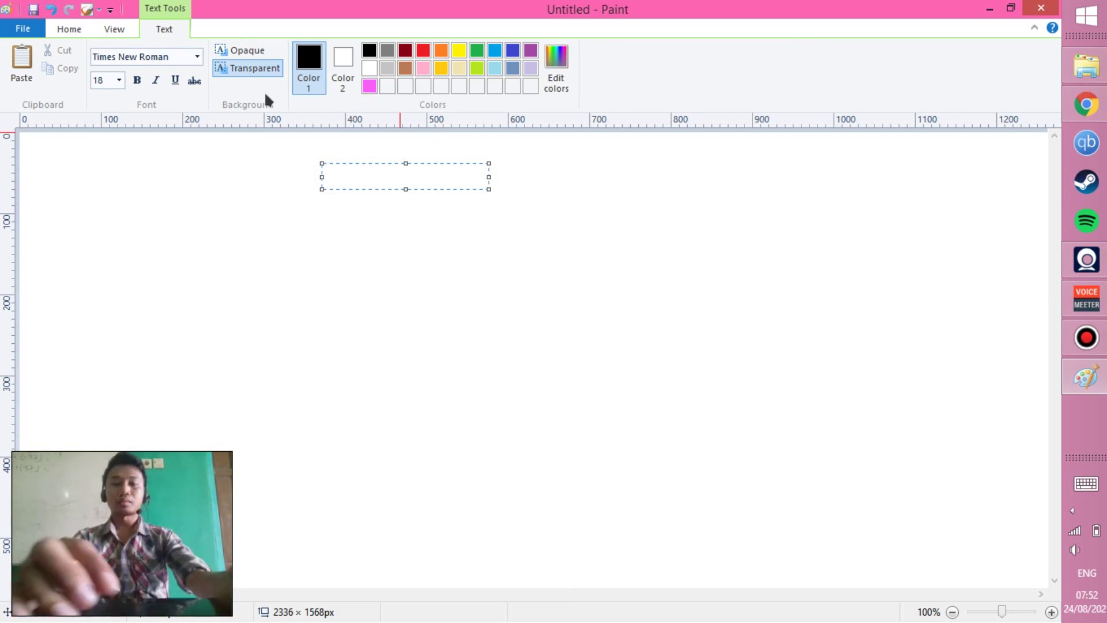
text(1.Selec)
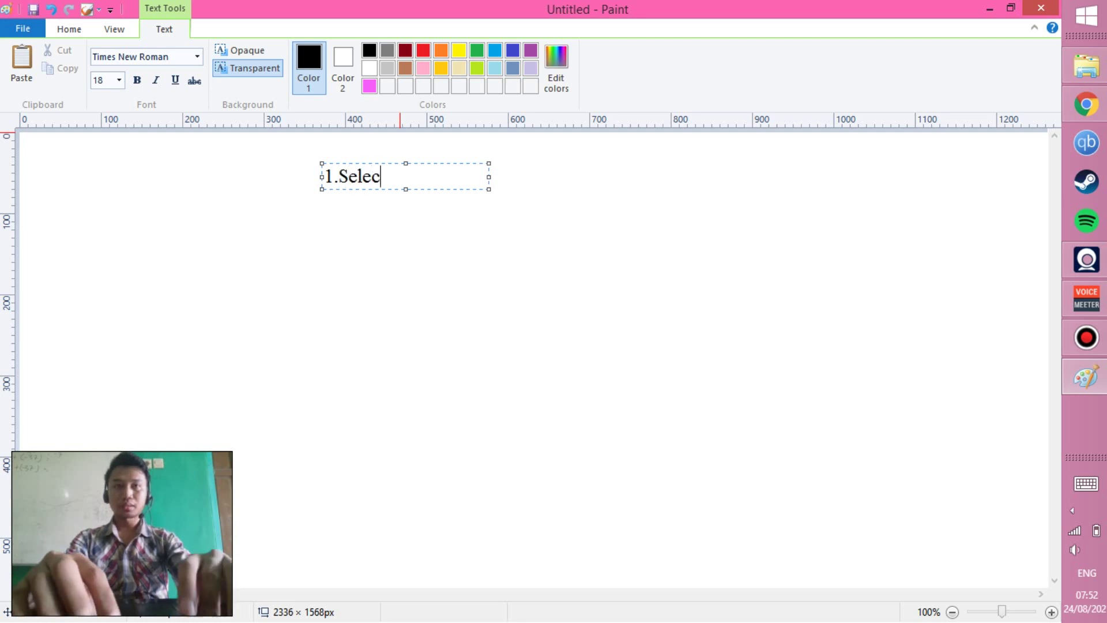
text(t    )
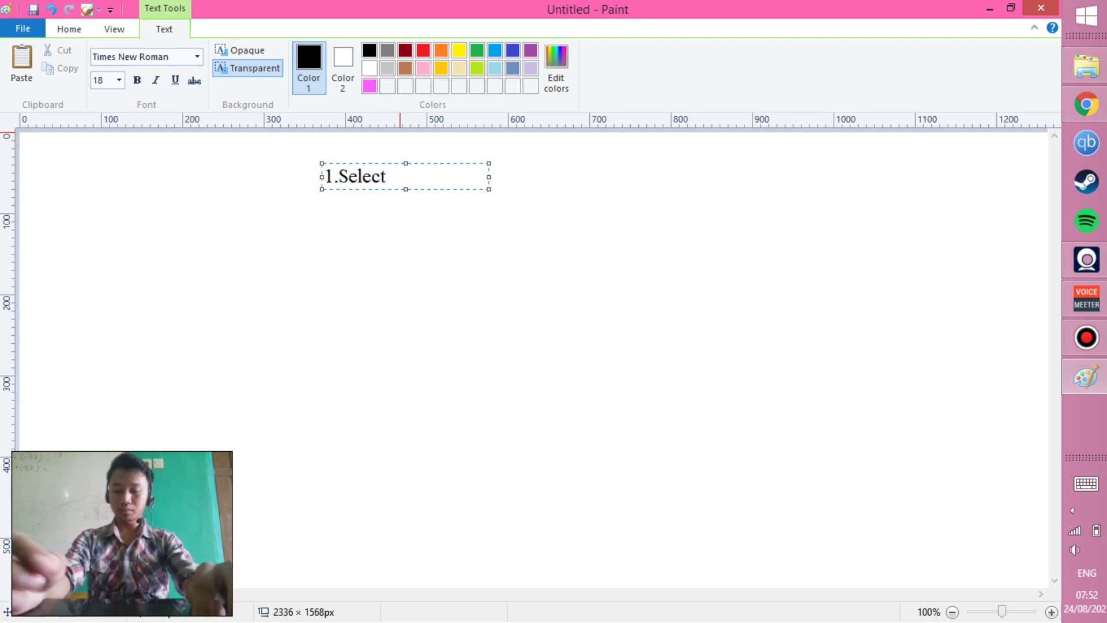
text(Me)
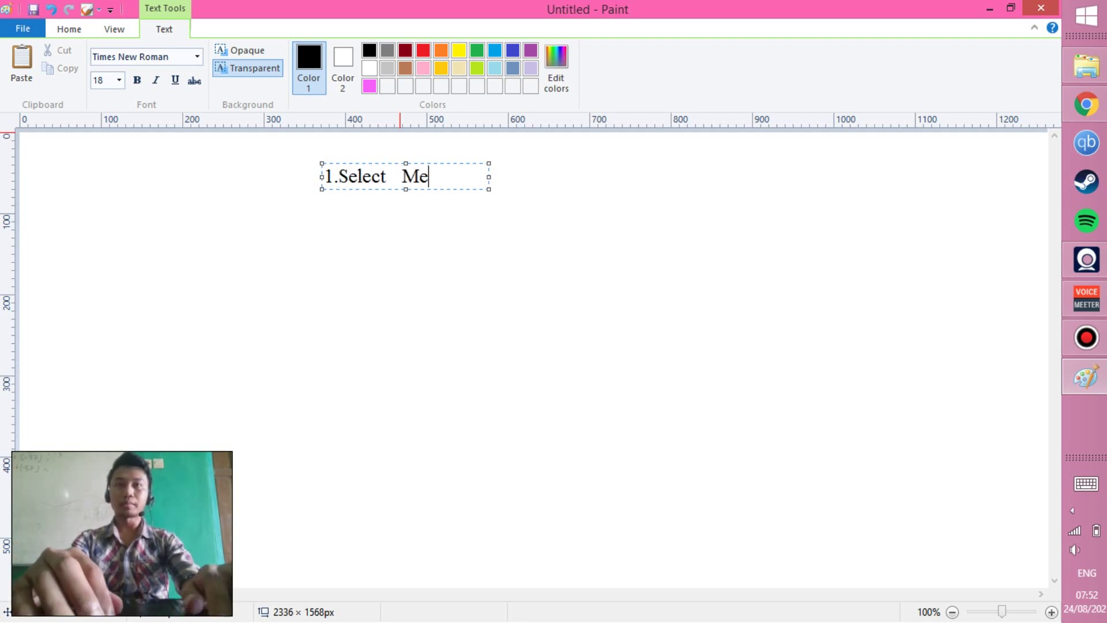
text(milih gambar)
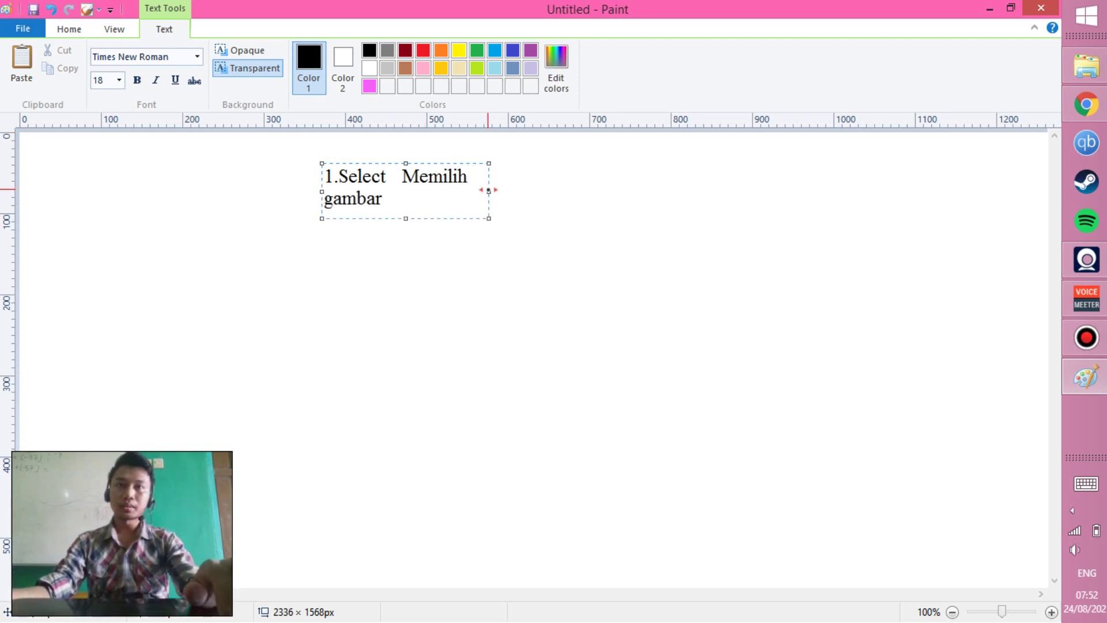
drag(488, 190, 762, 191)
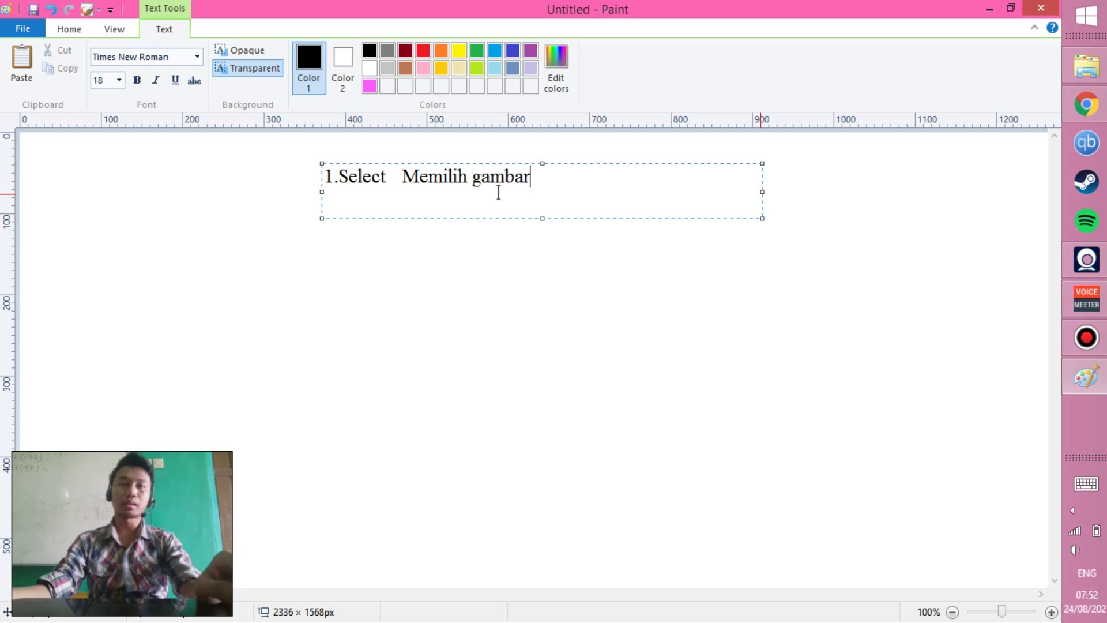
Step: Set the font size of the whole "1.Select Memilih gambar" line to 36
drag(545, 193, 210, 148)
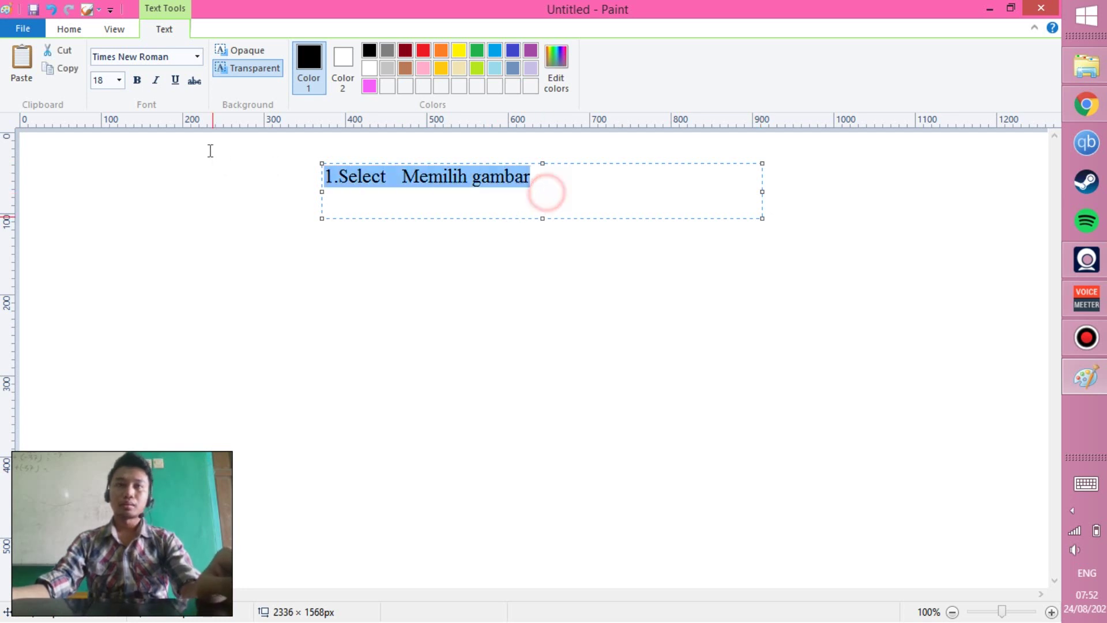
click(118, 80)
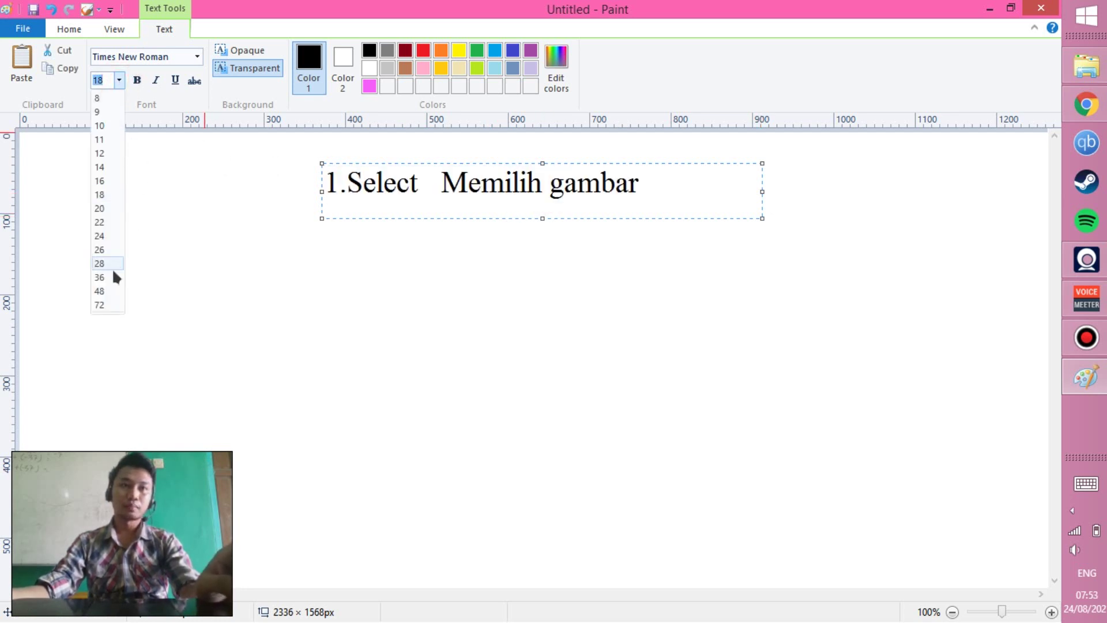
click(110, 276)
Step: Widen the gap between "1.Select" and "Memilih gambar" and stretch the text box so the line fits
click(733, 192)
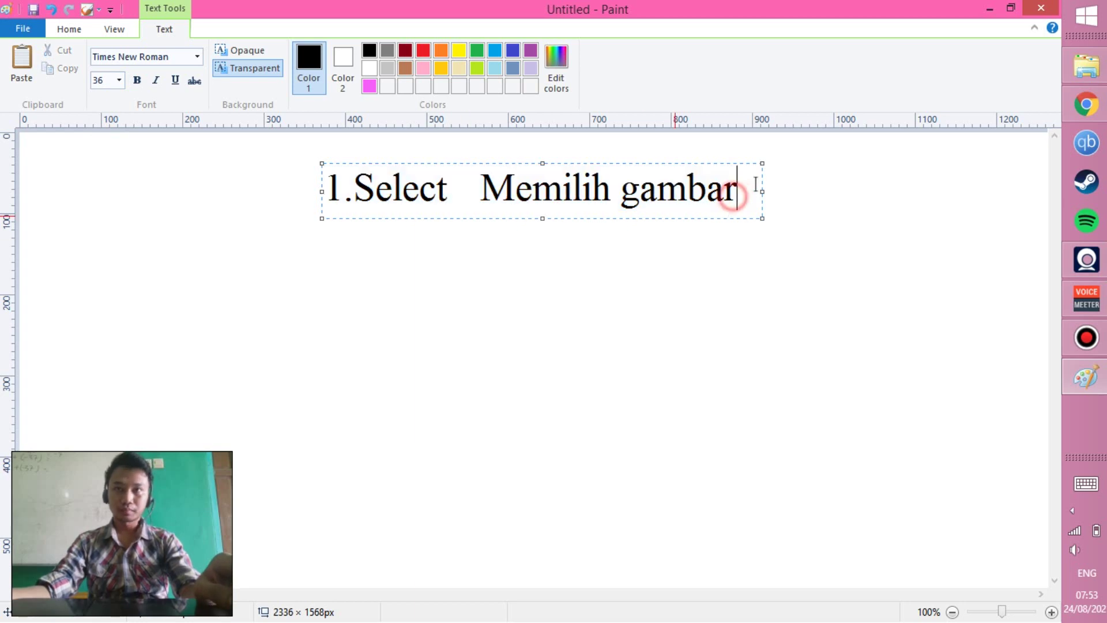
click(481, 189)
click(353, 185)
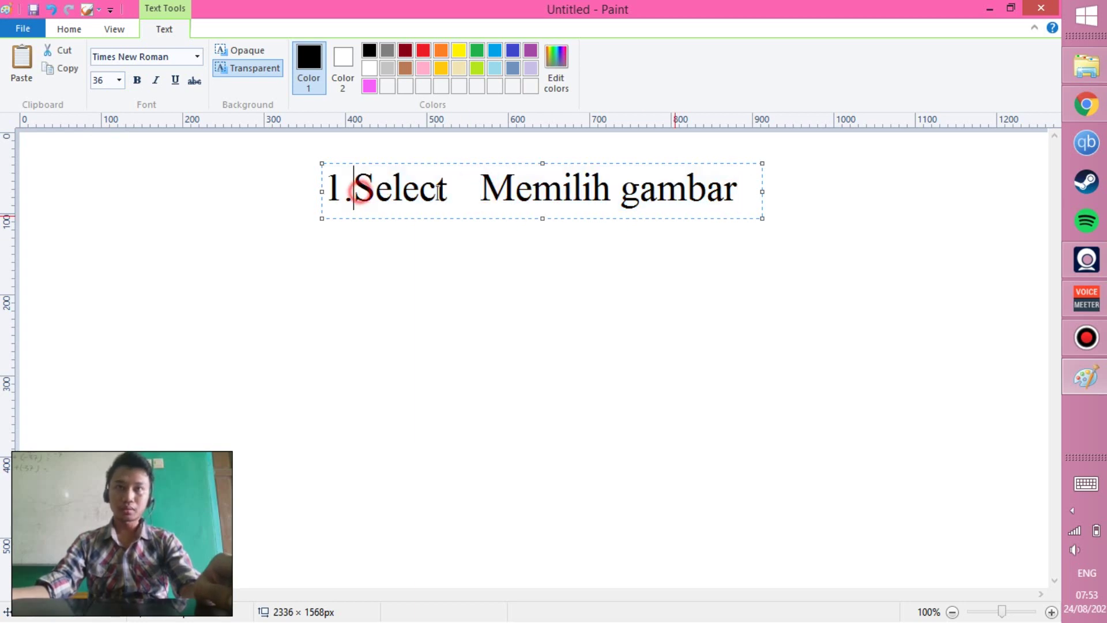
click(479, 191)
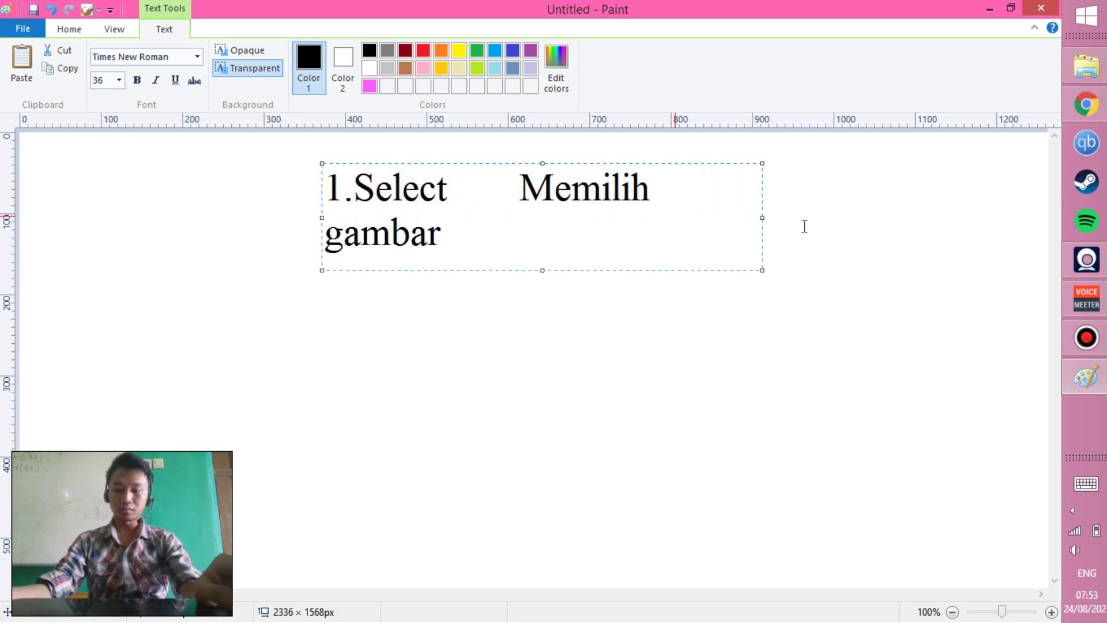
drag(762, 217, 934, 219)
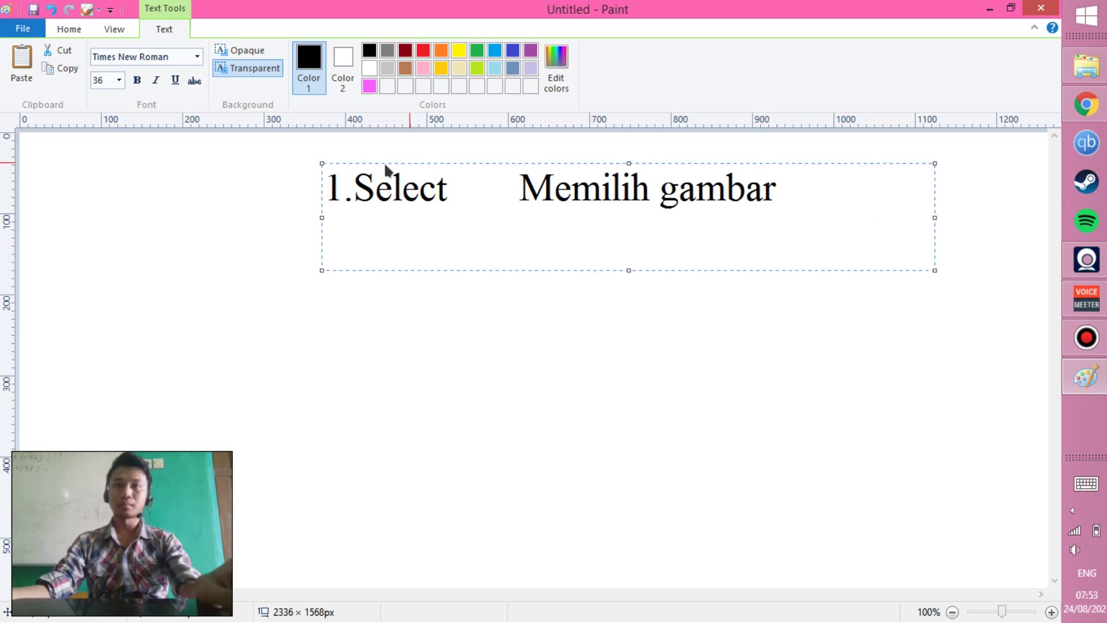
Step: Insert a heading line above the first entry with the column titles "nama ikon" and "fungsi"
click(326, 187)
key(Return)
key(Up)
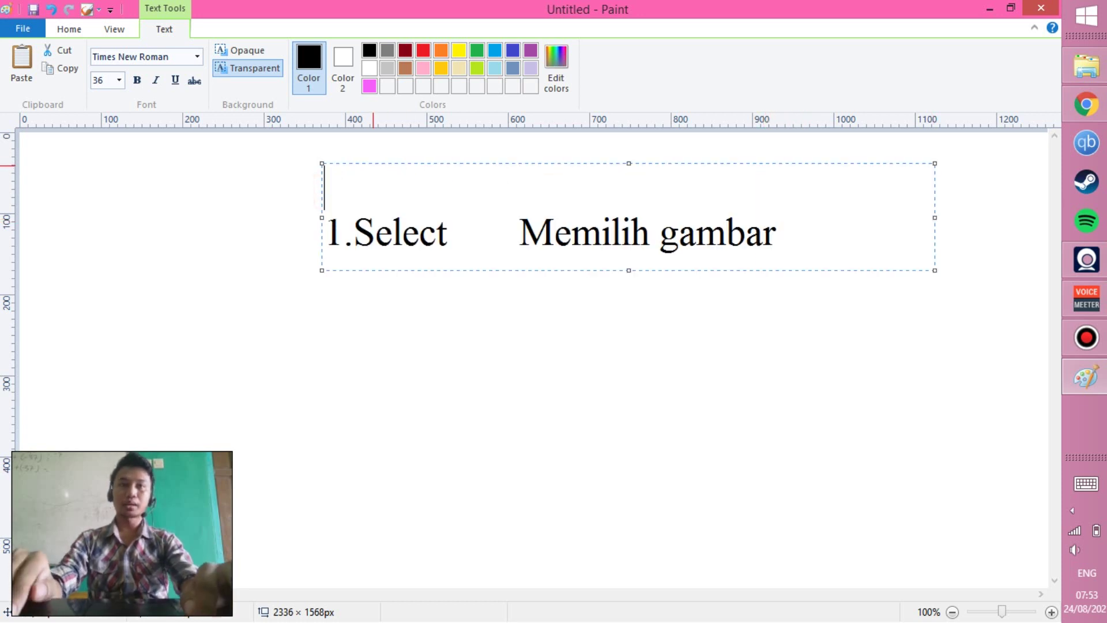
text(nama ikon)
key(Tab)
key(Tab)
key(Tab)
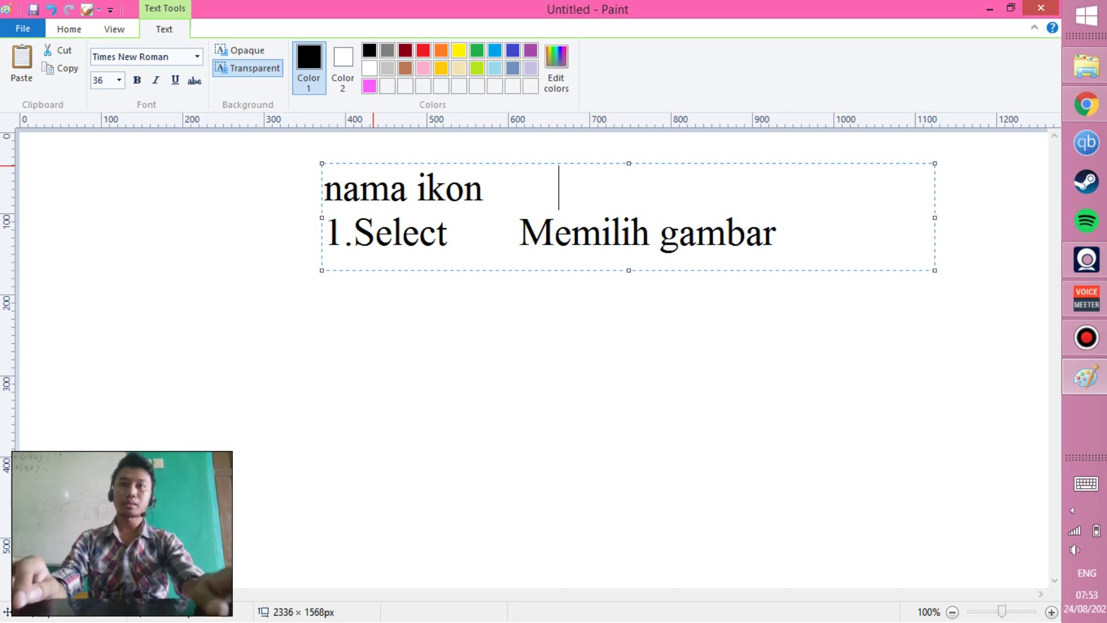
text(fungsi)
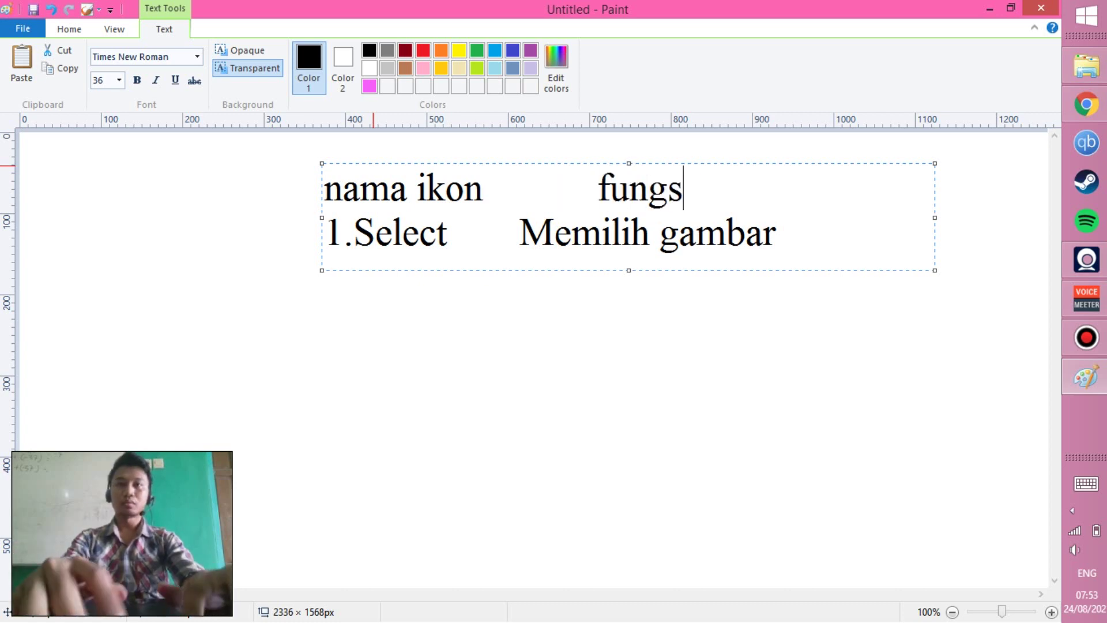
Step: Indent "Memilih gambar" so it lines up under the "fungsi" heading
key(Down)
key(Left)
key(Left)
key(Left)
key(Left)
key(Left)
key(Left)
key(Left)
key(Left)
key(Left)
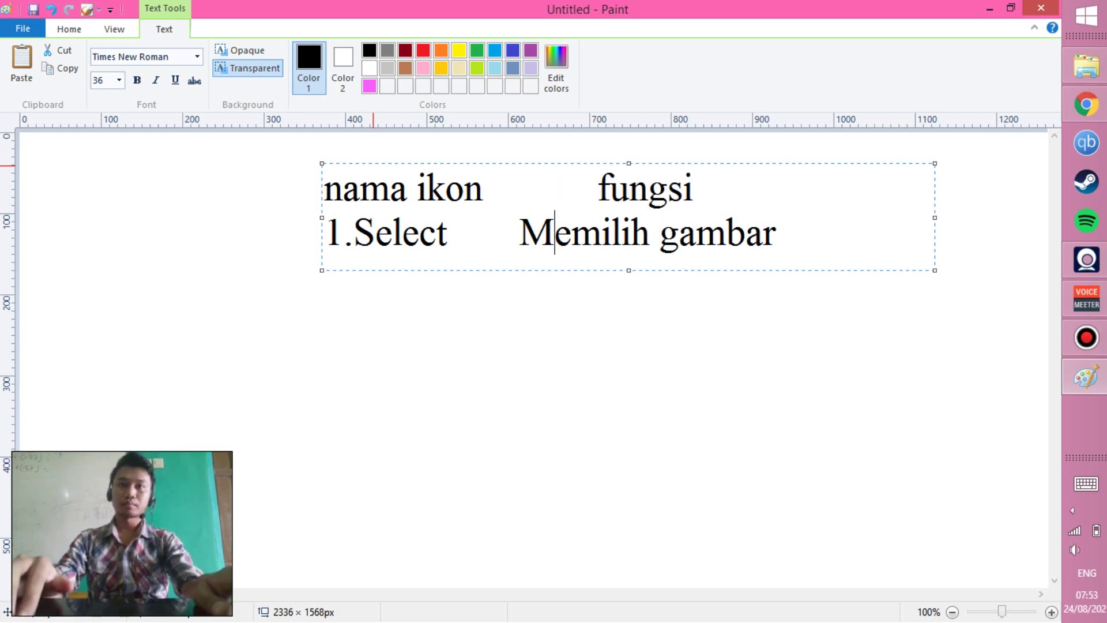
key(Tab)
key(Tab)
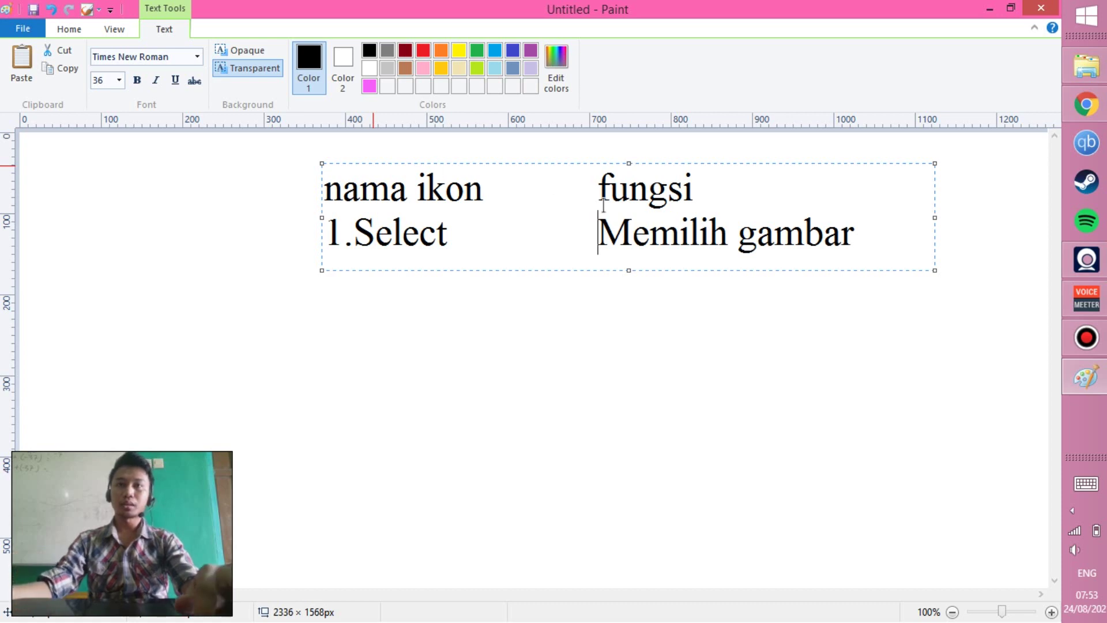
Step: Add a second entry, "2.Pencil", with the description "Menggambar dengan garis tipis" in the "fungsi" column
click(891, 233)
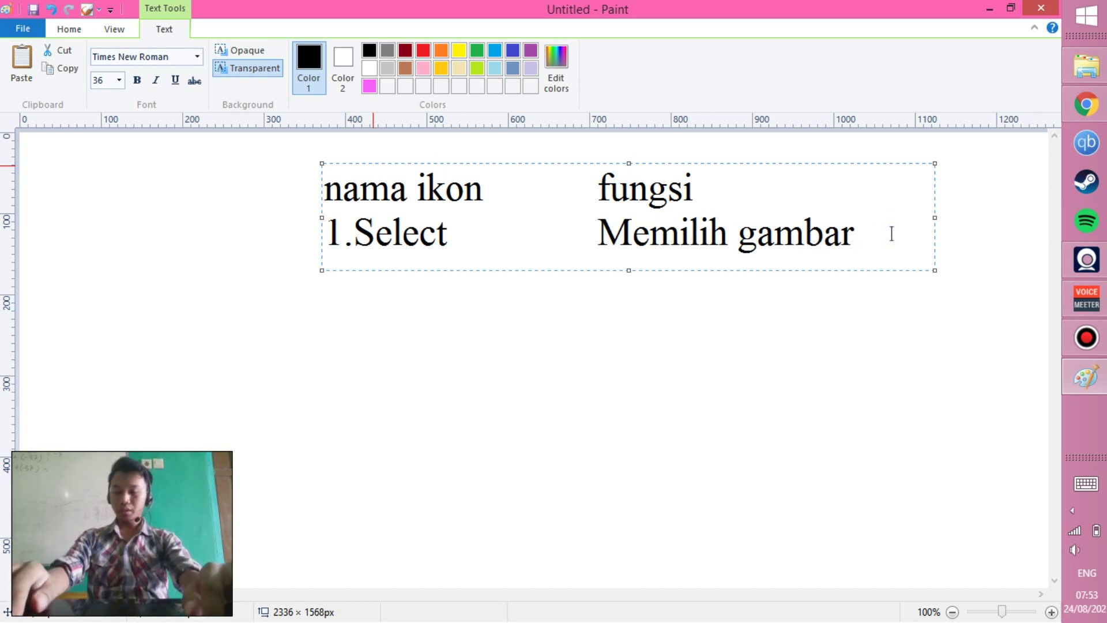
key(Return)
text(2.)
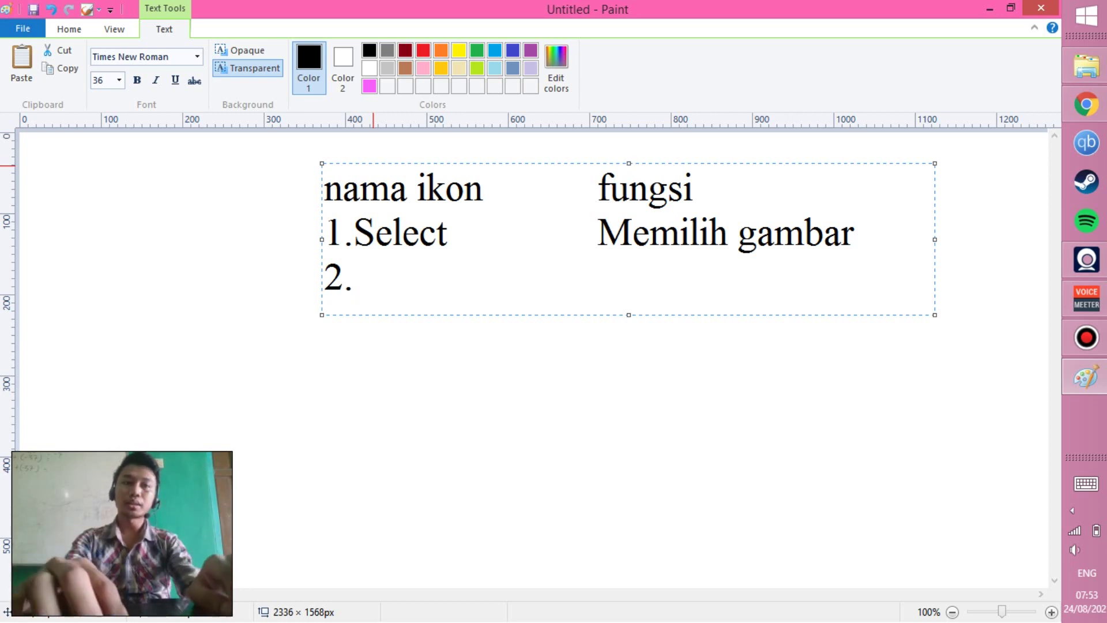
text(Pencil)
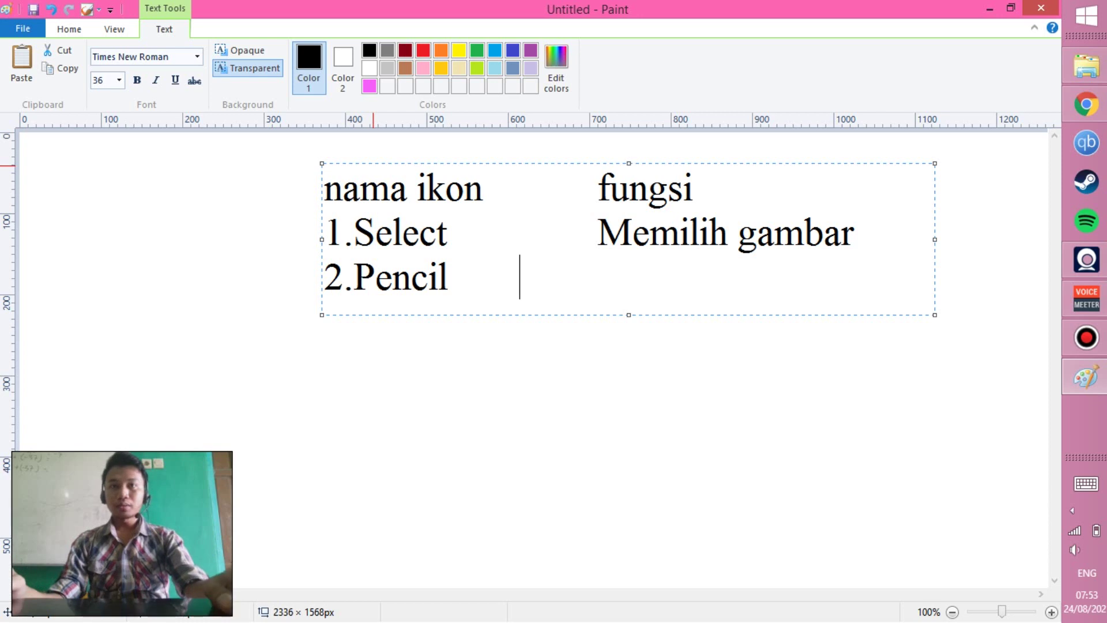
text(Membuat)
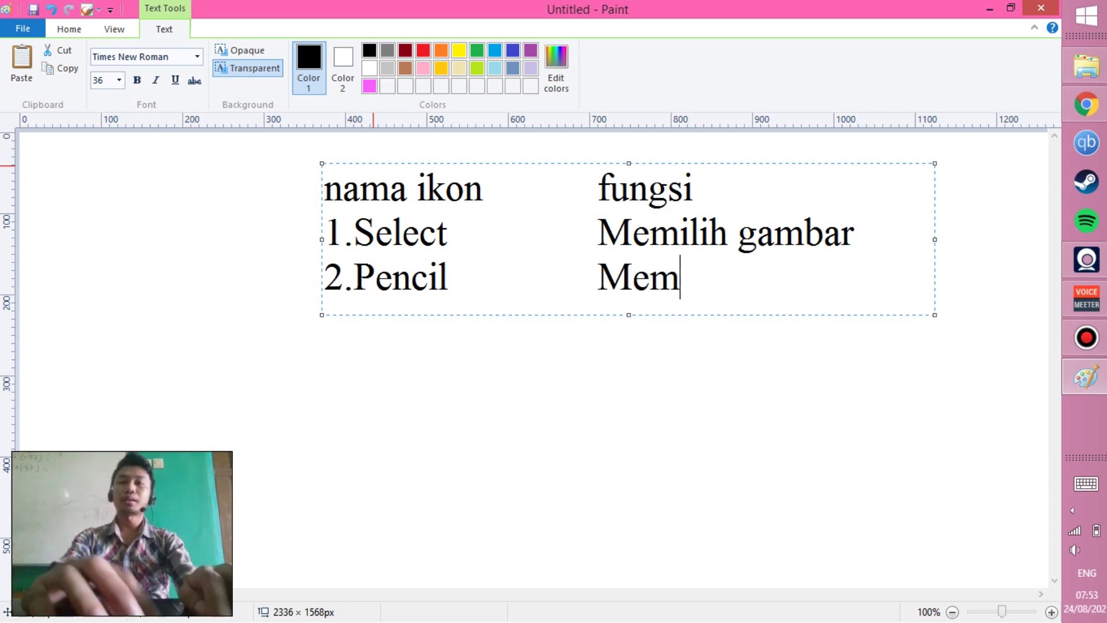
key(BackSpace)
key(BackSpace)
key(BackSpace)
key(BackSpace)
key(BackSpace)
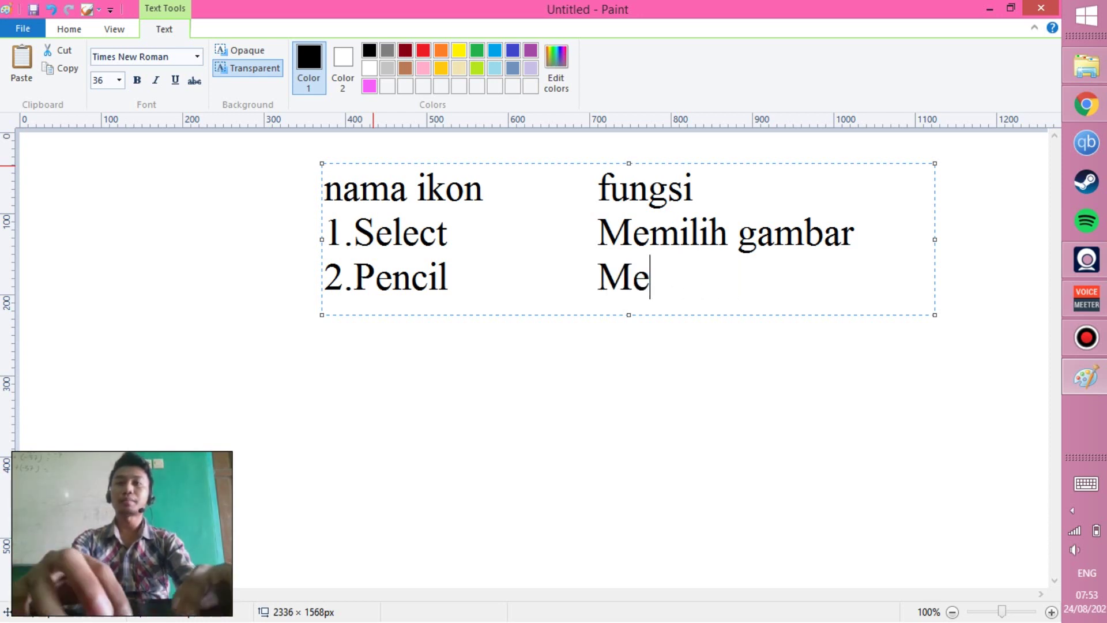
text(nggambar dengan garis)
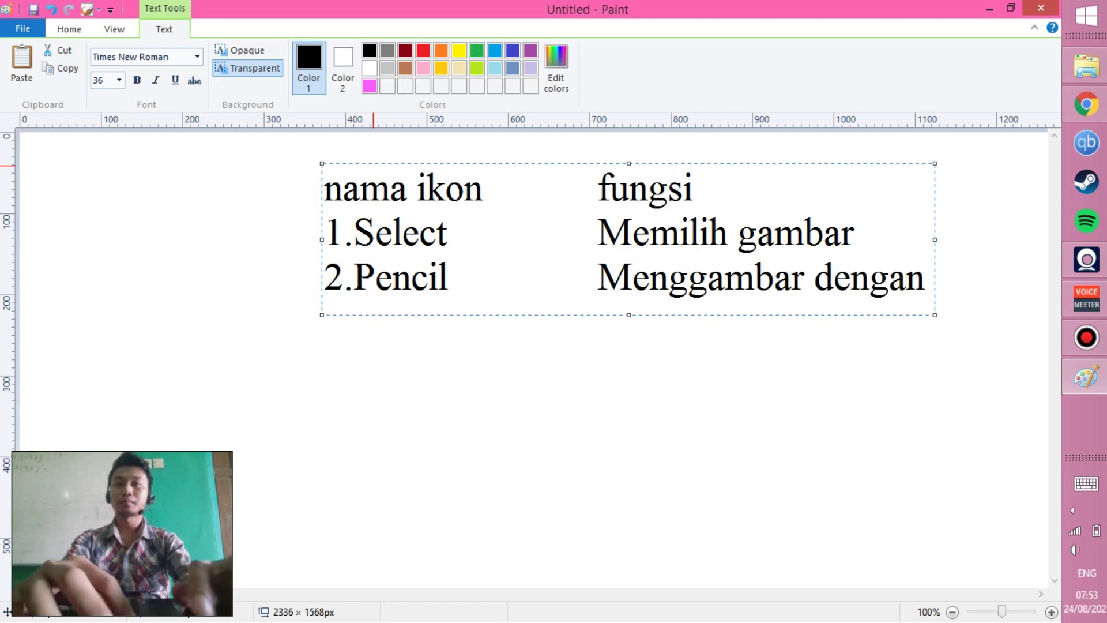
text(s tipis)
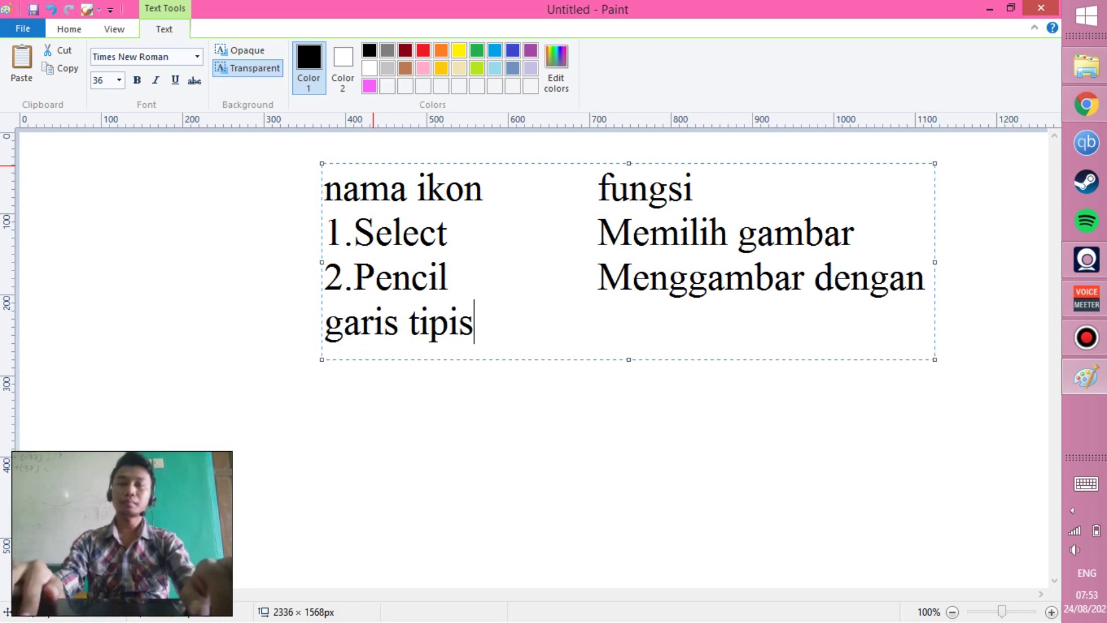
Step: Indent the wrapped words "garis tipis" to line up under "Menggambar dengan"
key(Left)
key(Left)
key(Left)
key(Left)
key(Left)
key(Left)
key(Left)
key(Left)
key(Left)
key(Left)
key(Left)
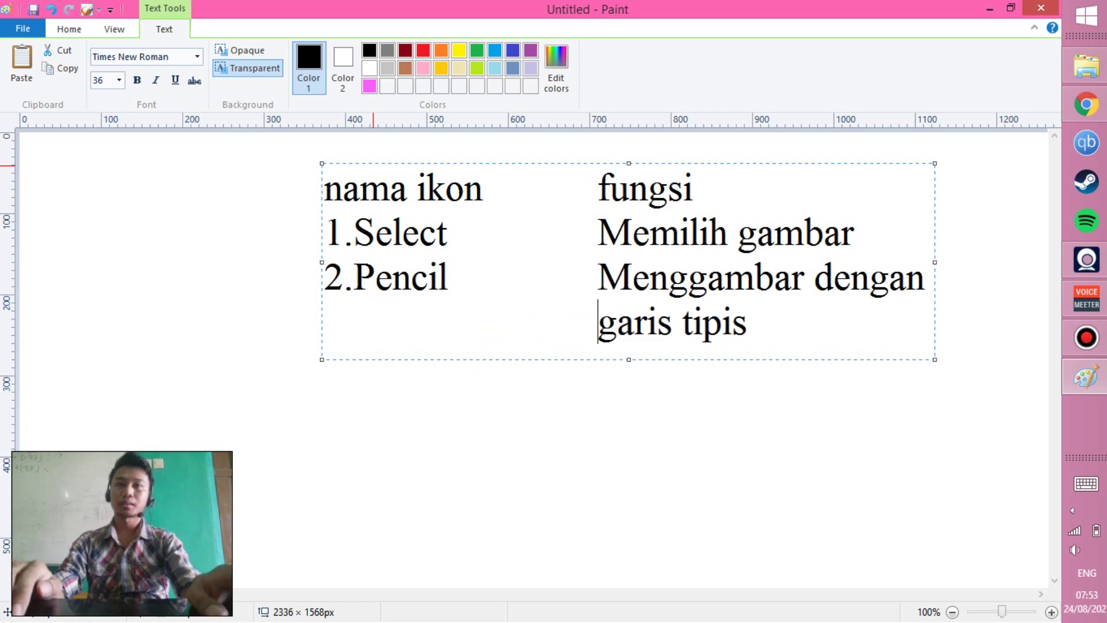
Step: Add a third entry, "3.Fill With Color", and extend the text box to the left
key(End)
key(Return)
text(3.)
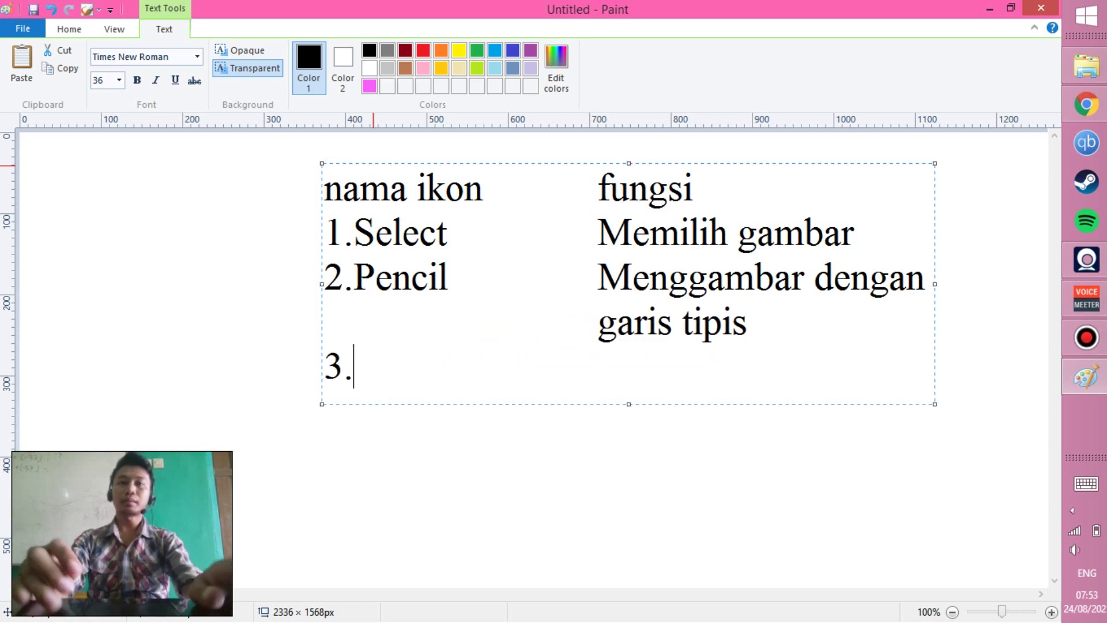
text(F)
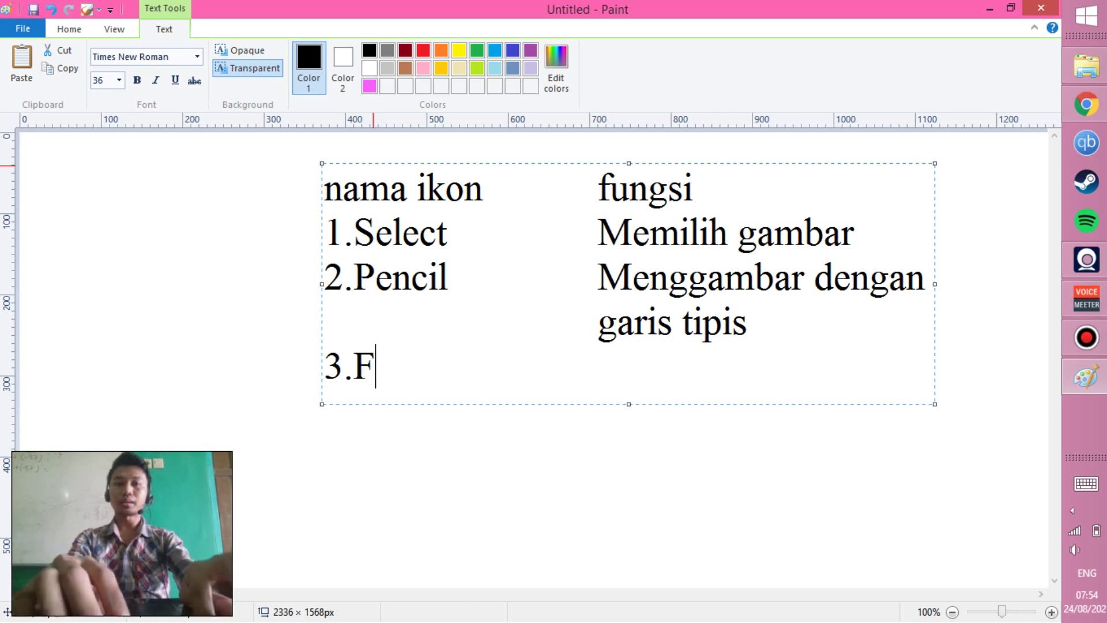
text(ill With Color)
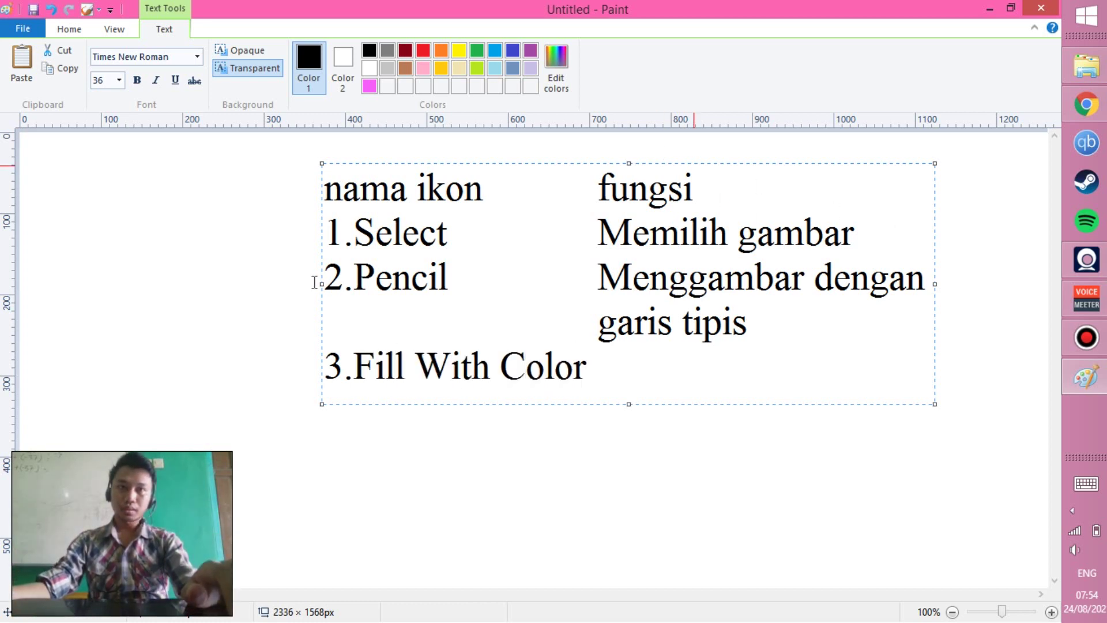
drag(321, 284, 245, 279)
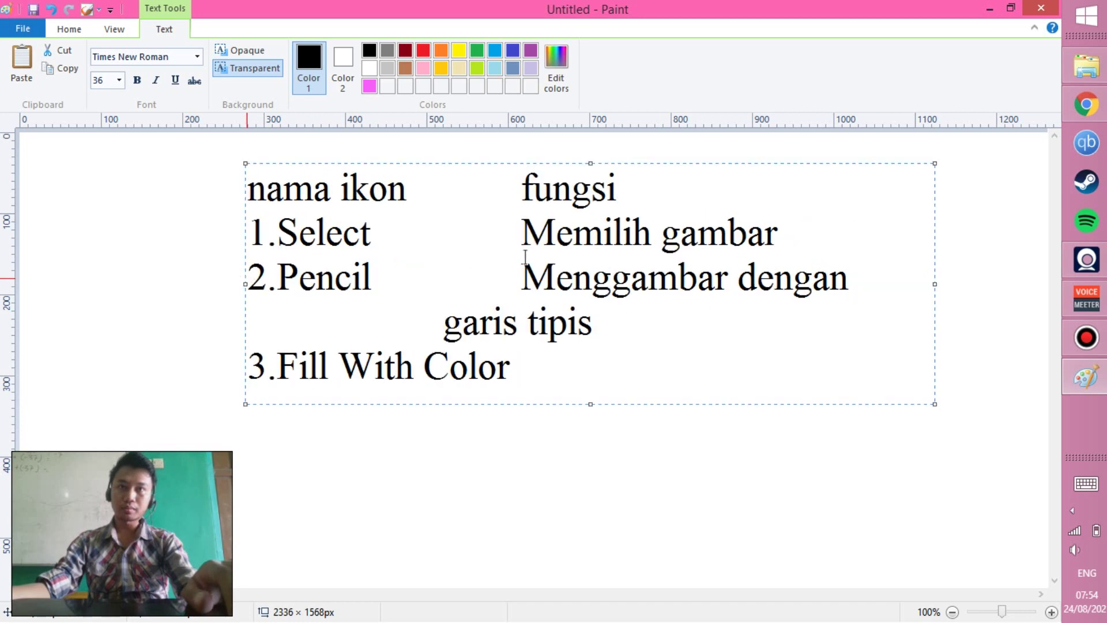
Step: Shift the "fungsi" heading and its descriptions, including the wrapped words "garis tipis", further right to leave room for the third icon name
click(444, 320)
drag(518, 210, 528, 298)
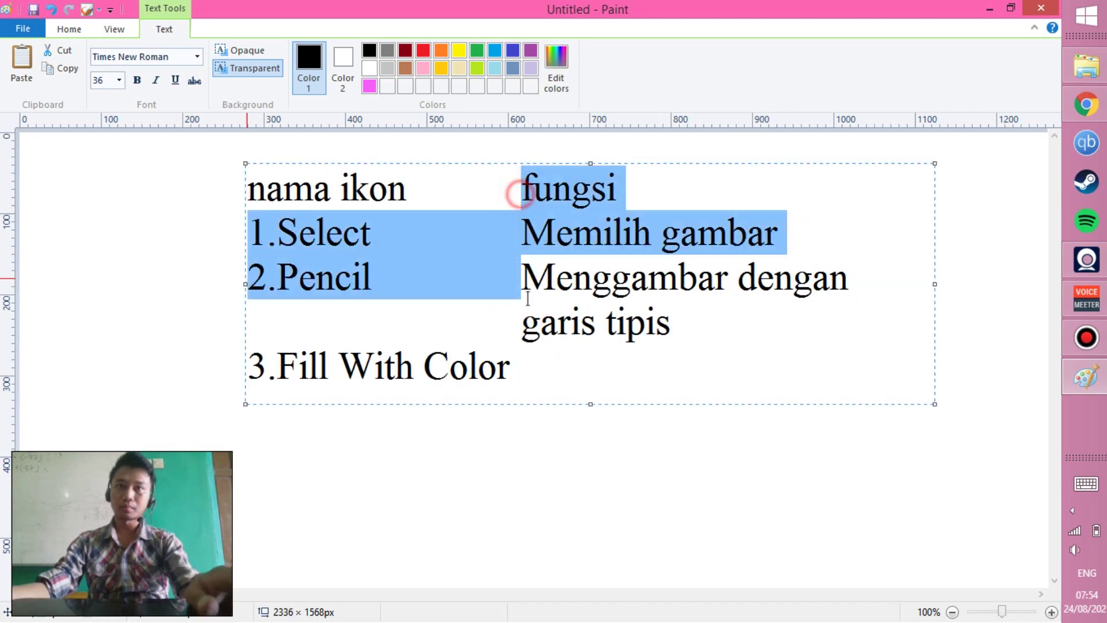
click(524, 206)
click(516, 222)
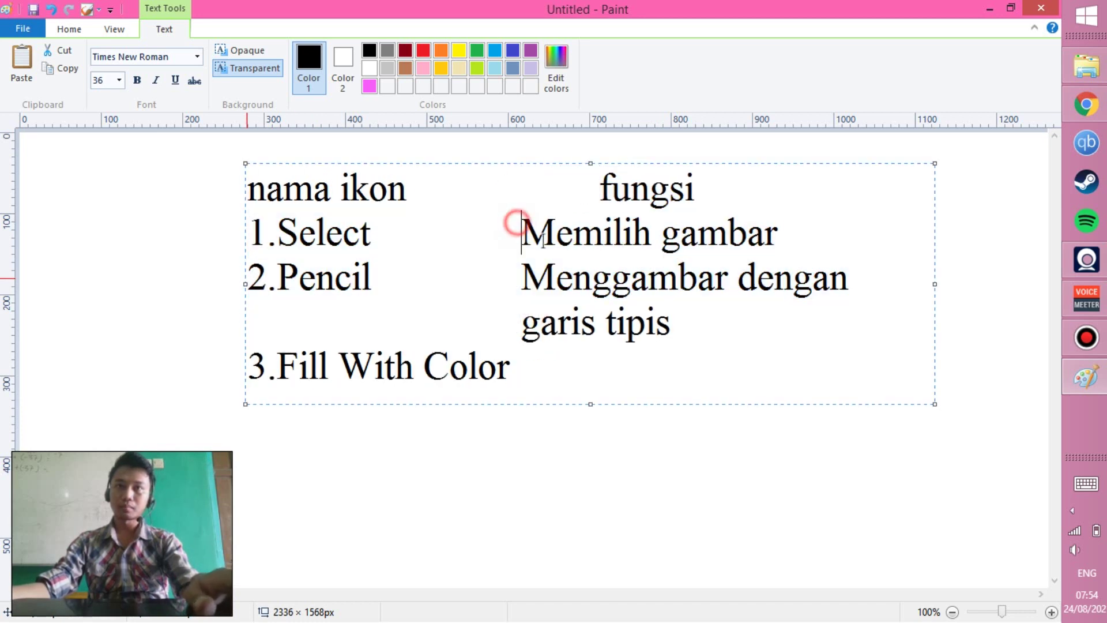
click(513, 271)
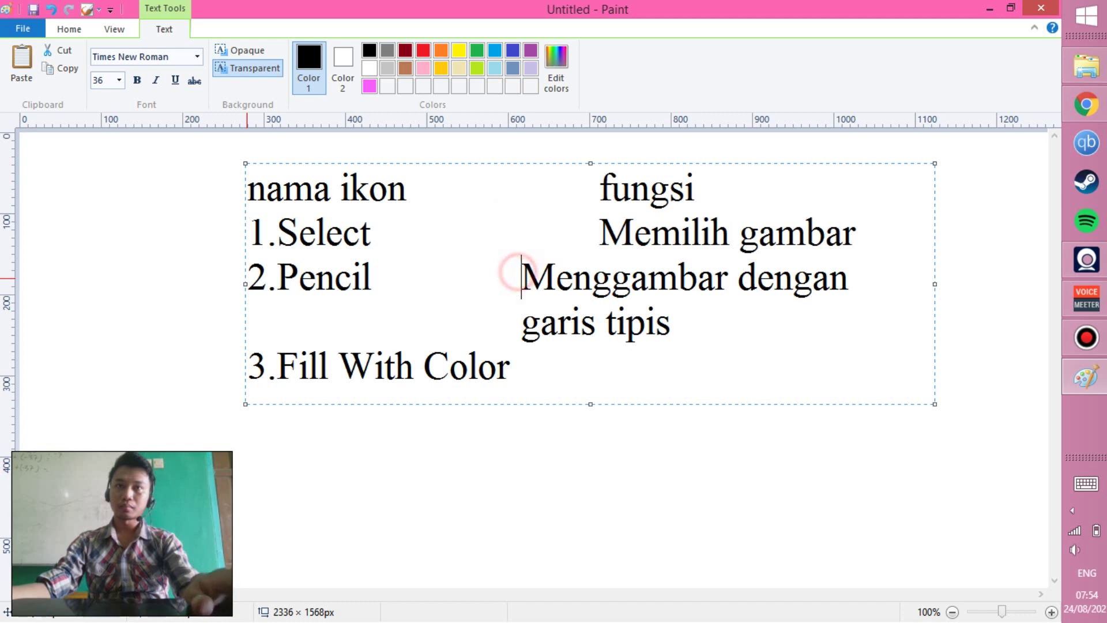
Step: Describe "3.Fill With Color" as "Mengisi bidang dengan warna", aligning both lines of the description under the "fungsi" heading
click(656, 350)
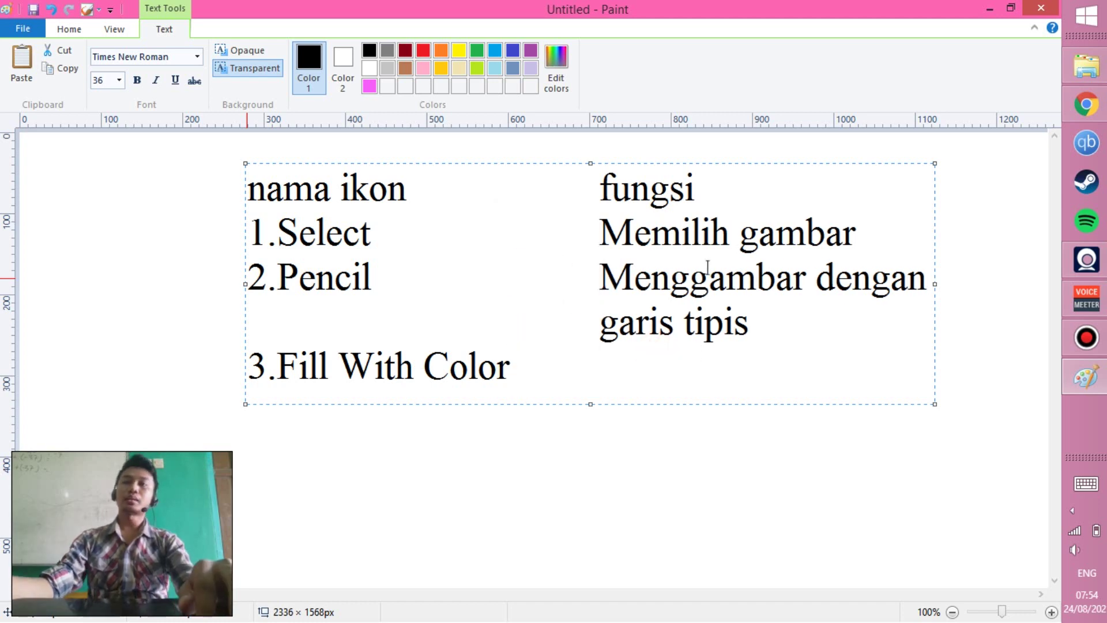
text(Mengisi bida)
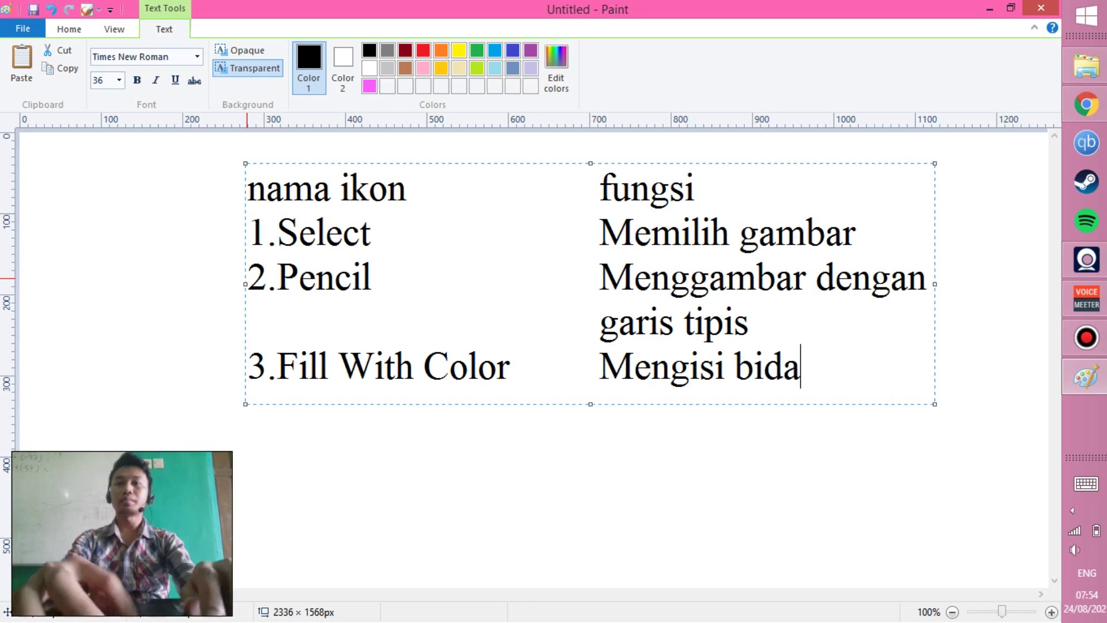
text(ng dengan war)
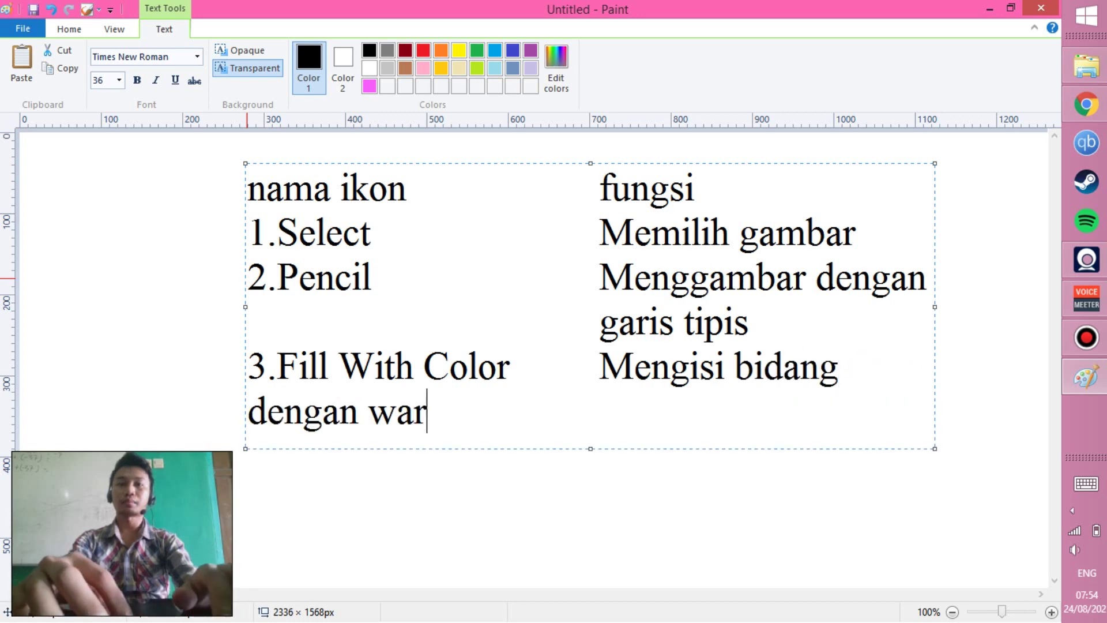
text(na)
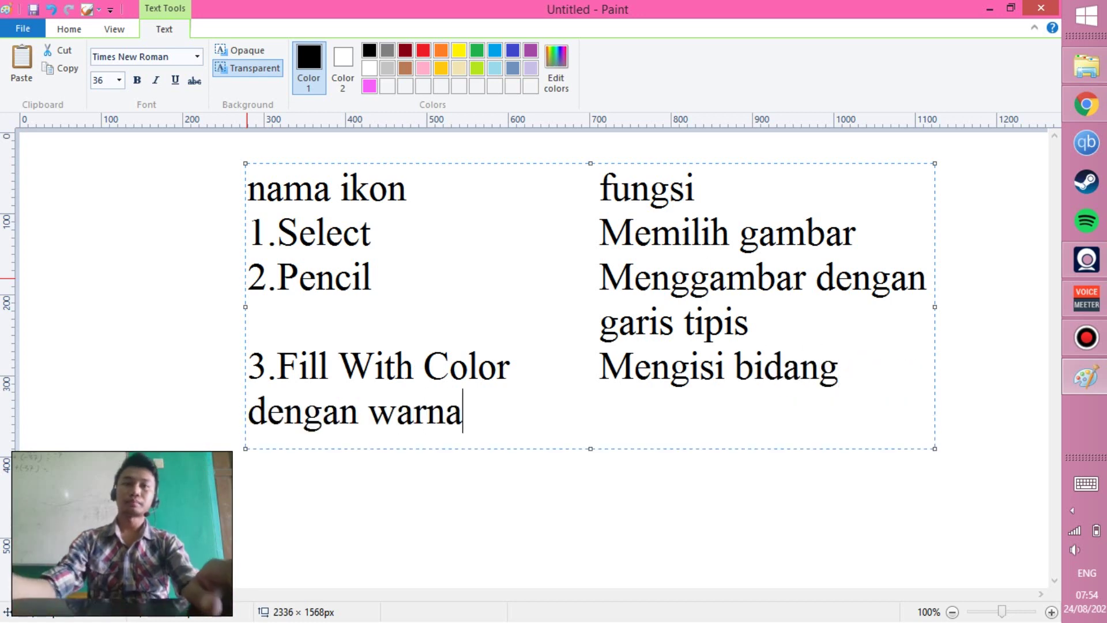
click(251, 412)
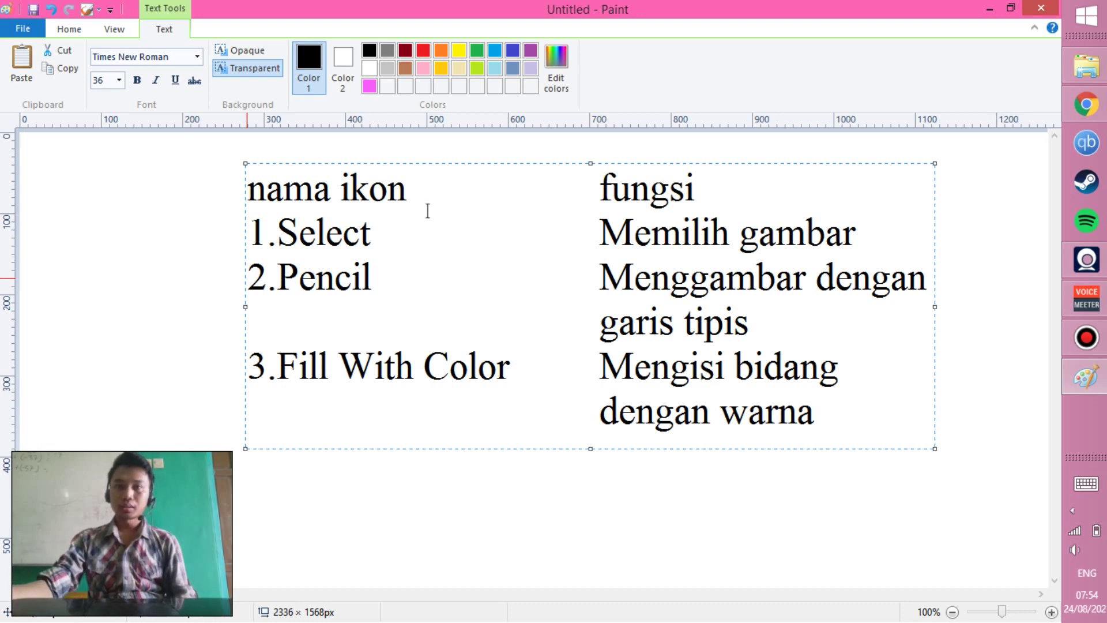
Step: Add a fourth entry, "4.Text", with the description "Membuat tulisan" in the "fungsi" column
key(End)
key(Return)
text(4.)
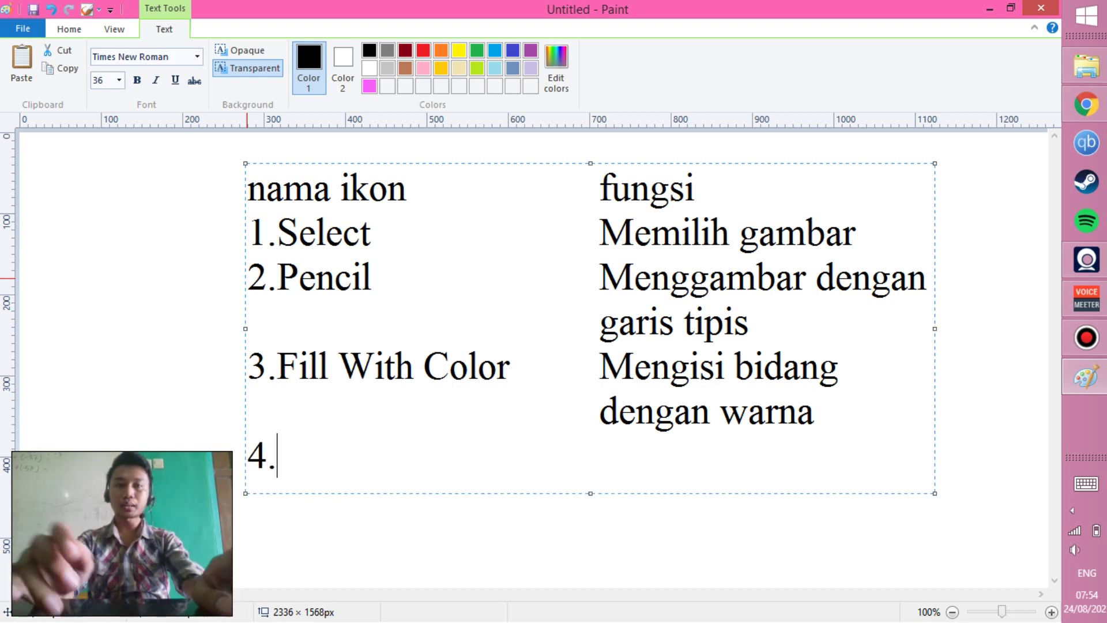
text(Text         )
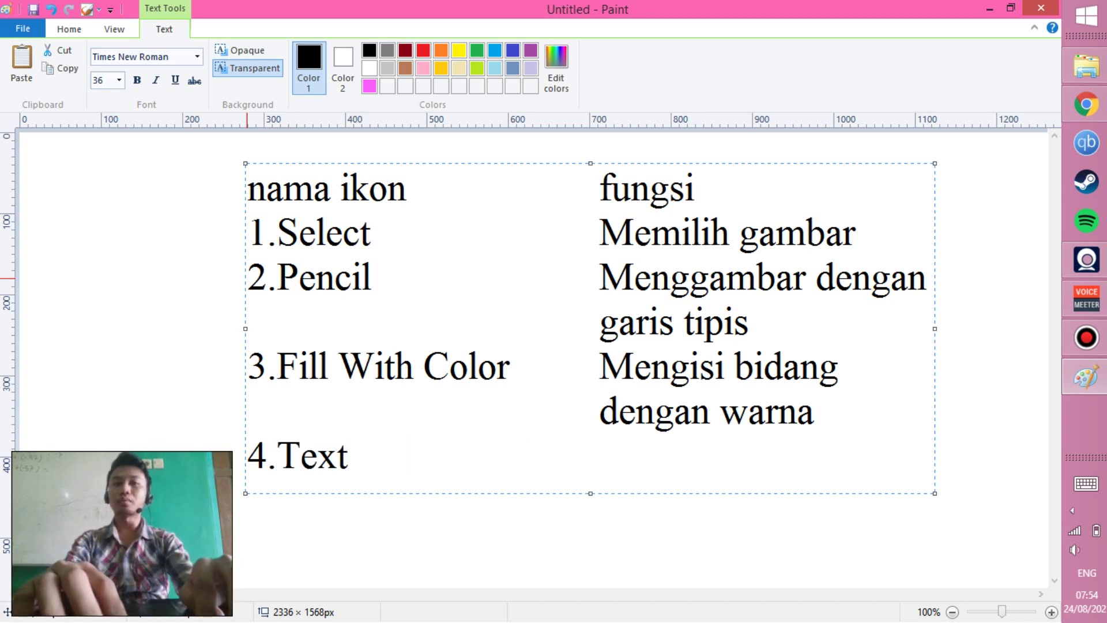
text(                Membuat tulisan)
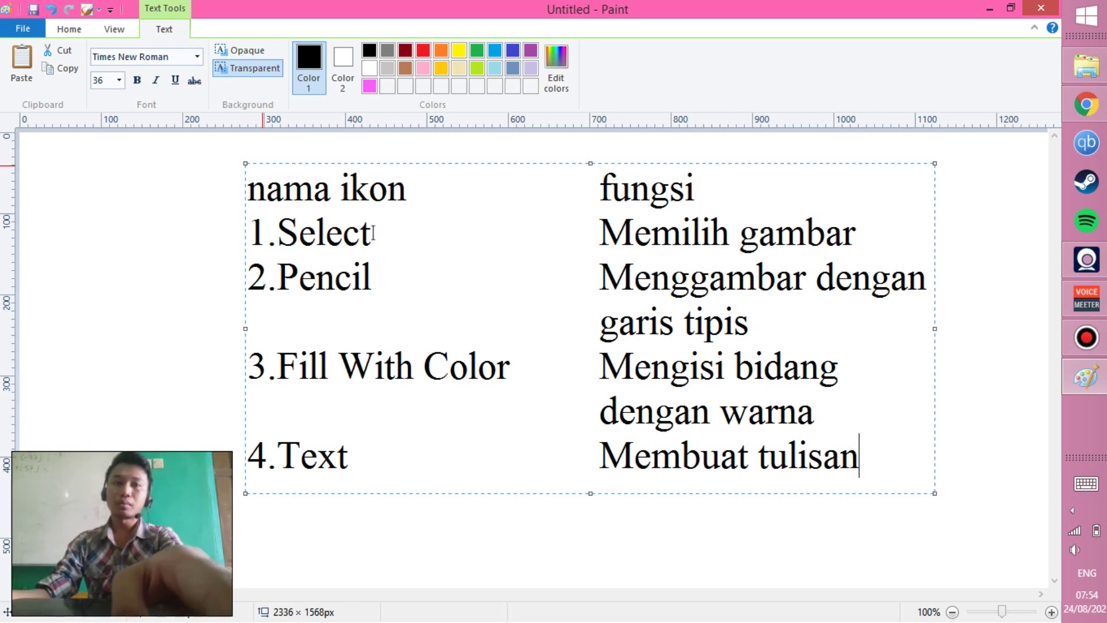
Step: Add a fifth entry, "5.Eraser", with the description "Menghapus" in the "fungsi" column
key(Return)
text(5.)
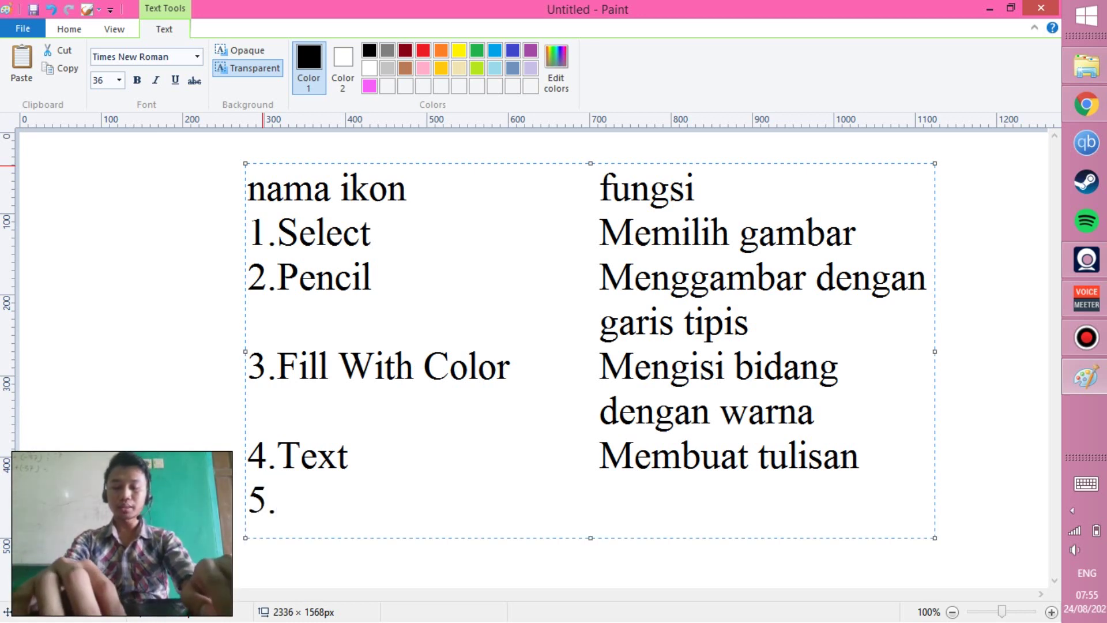
text(Eraser)
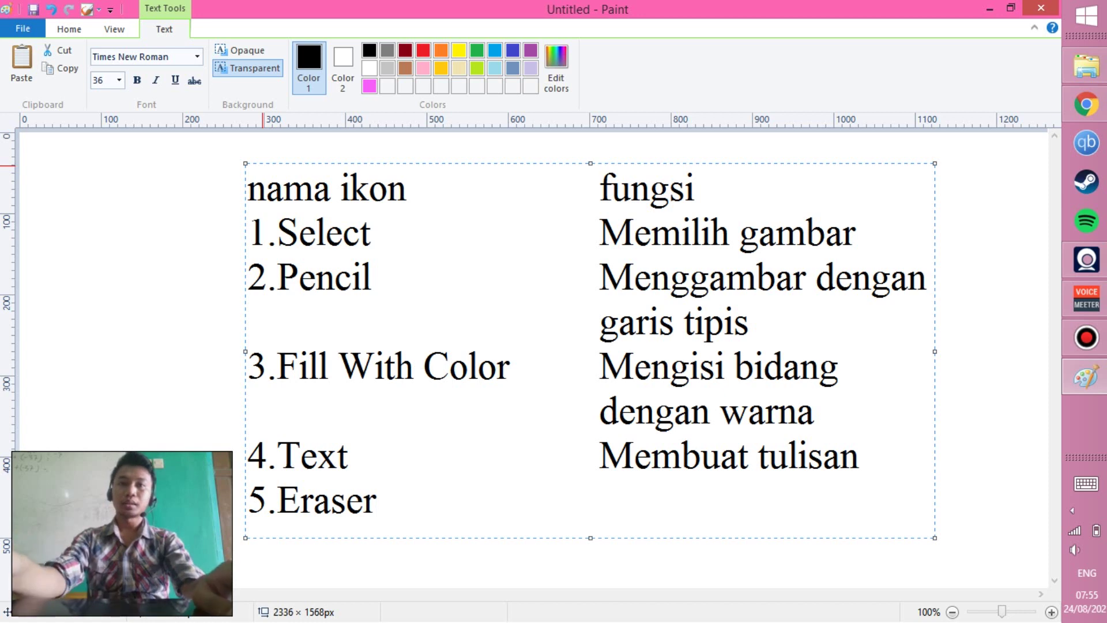
key(Tab)
key(Tab)
key(Tab)
key(Tab)
key(Tab)
key(Tab)
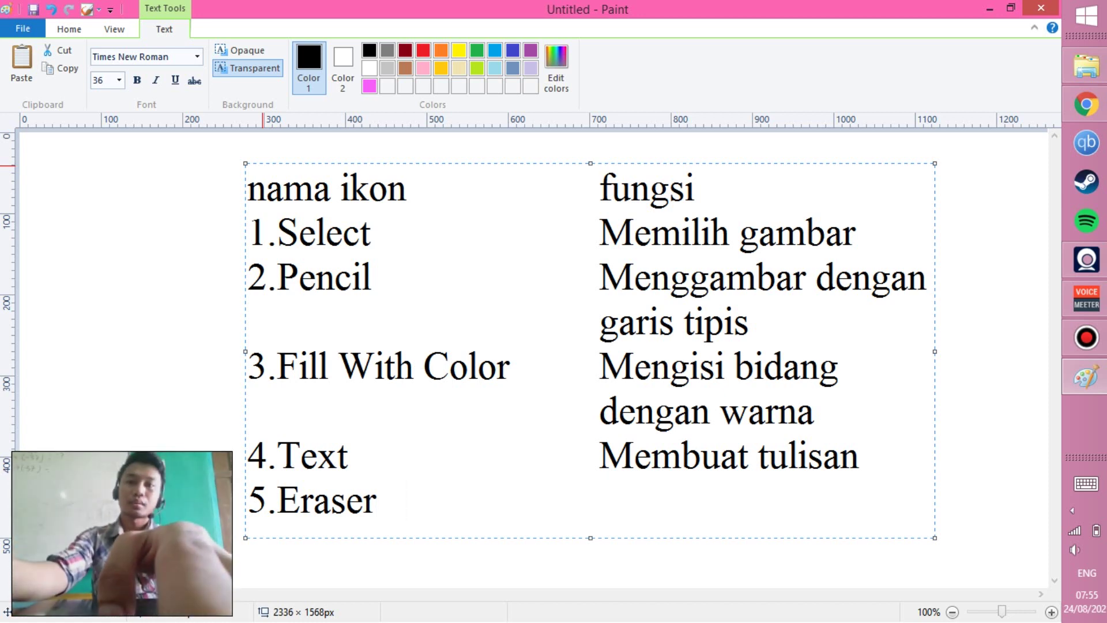
text(Menghapus)
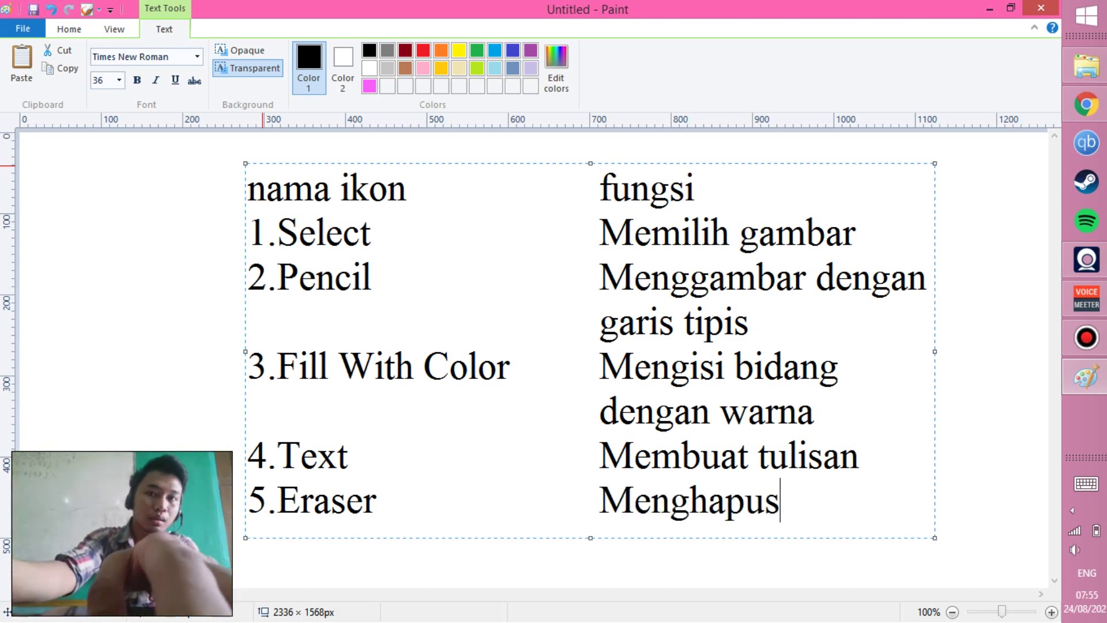
Step: Add a sixth entry, "6.Pick Color", with the description "Memilih warna dari gambar" in the "fungsi" column
key(Return)
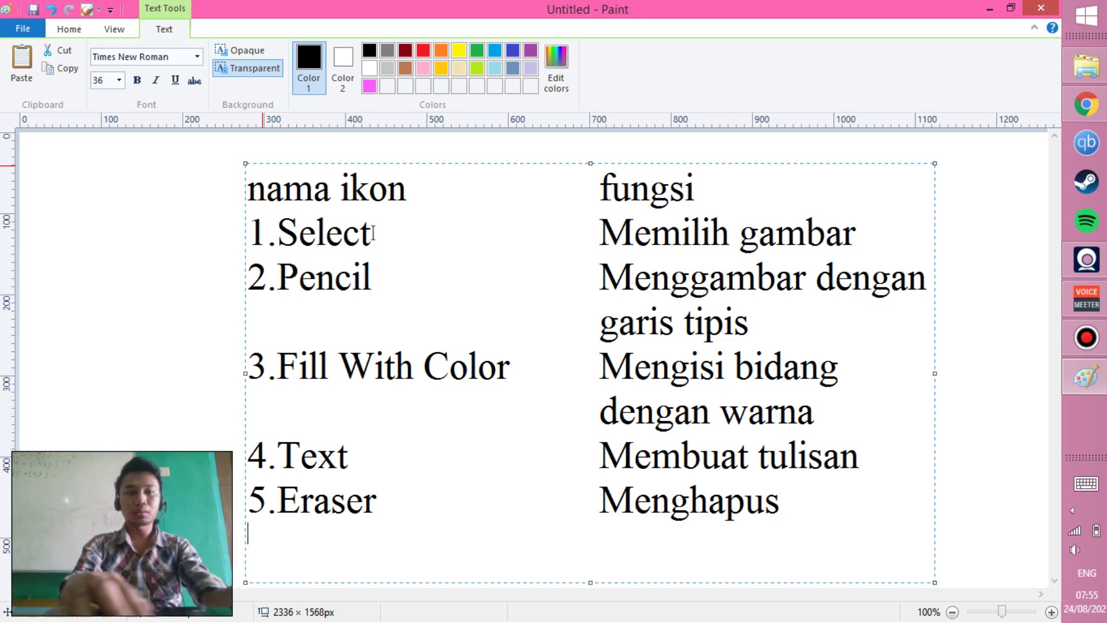
text(6.)
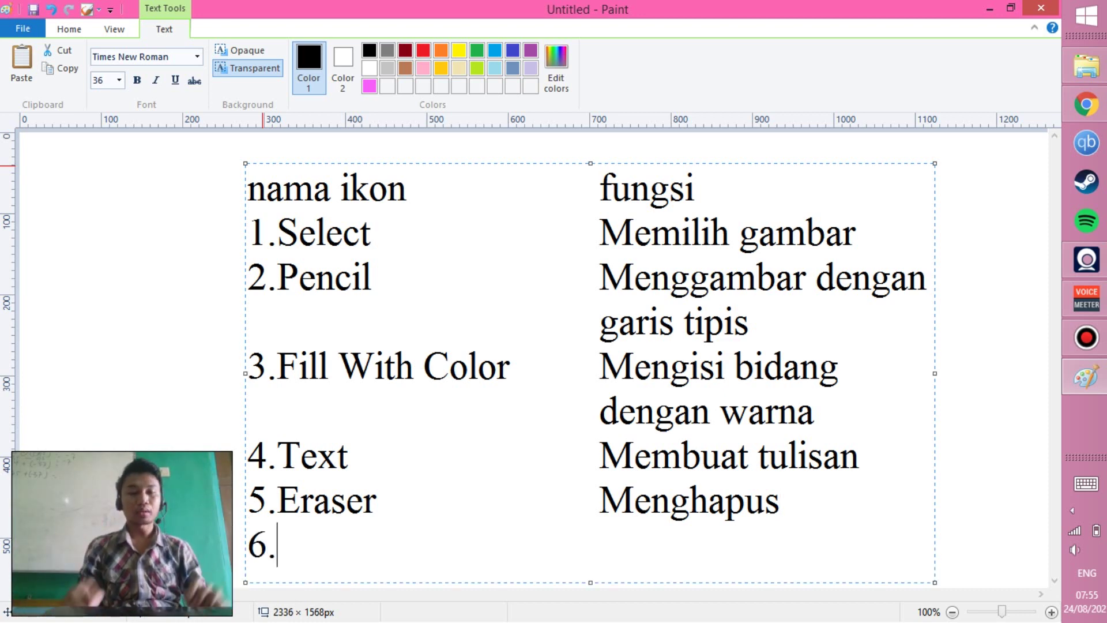
text(Pick Color)
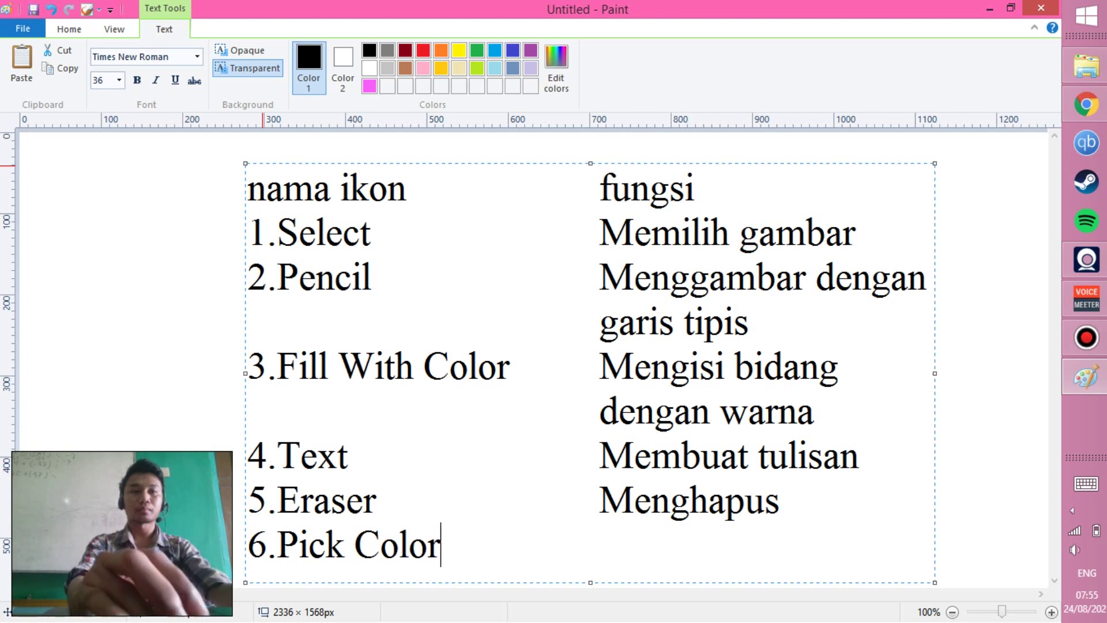
key(Tab)
key(Tab)
key(Tab)
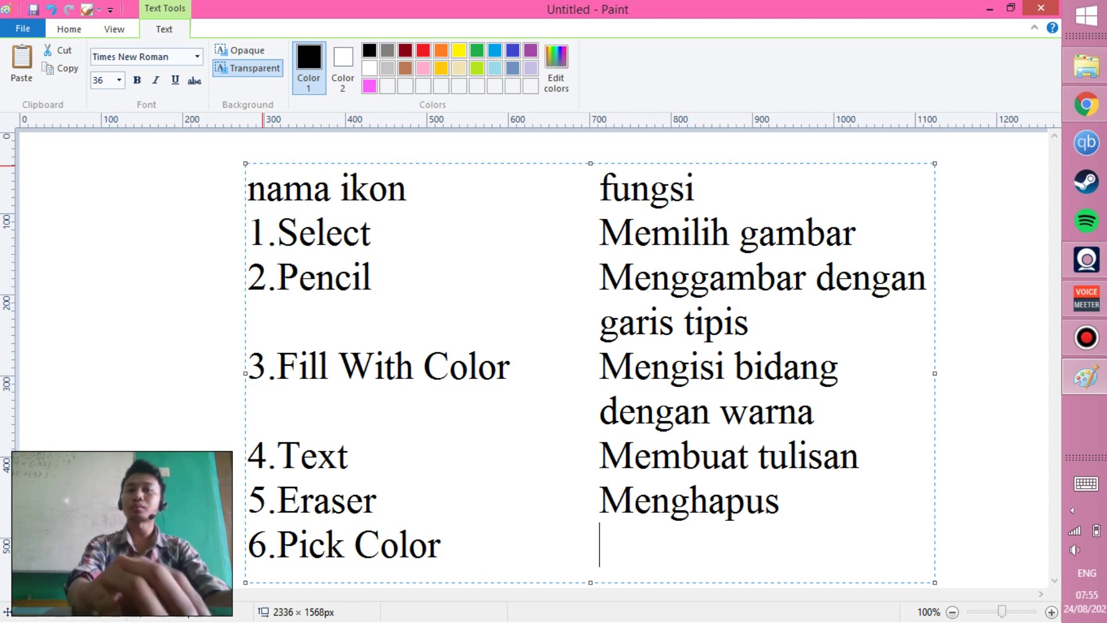
text(Memilih warna )
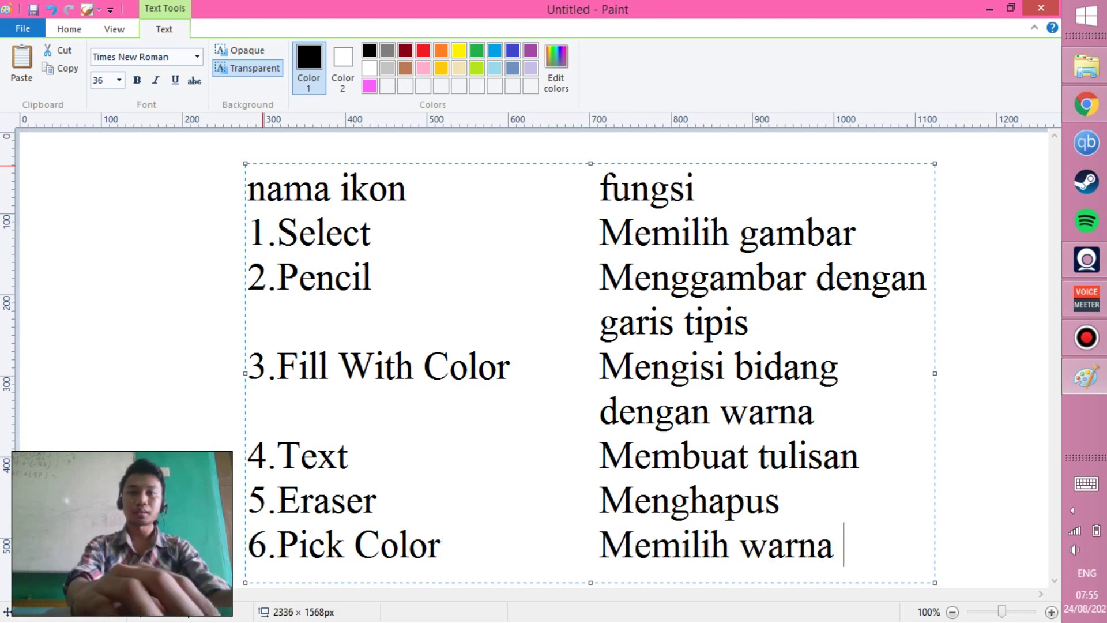
text(dari)
key(Return)
text(gambar)
Step: Indent the wrapped word "gambar" to line up under "Memilih warna dari"
key(Left)
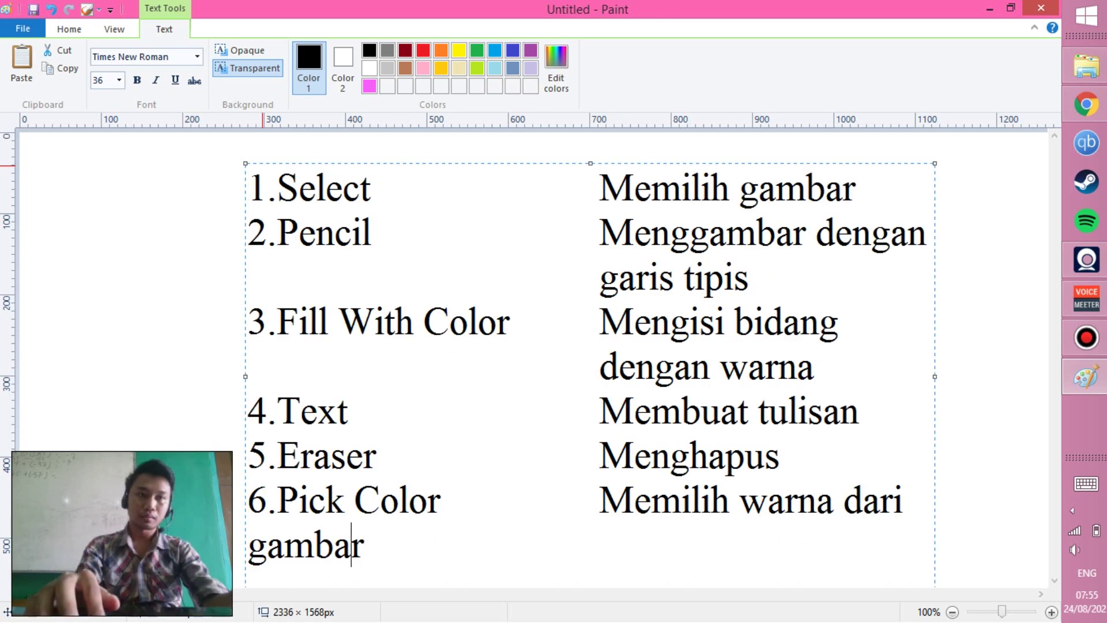
key(Home)
key(Tab)
key(Tab)
key(Tab)
key(Tab)
key(Tab)
key(Tab)
key(Tab)
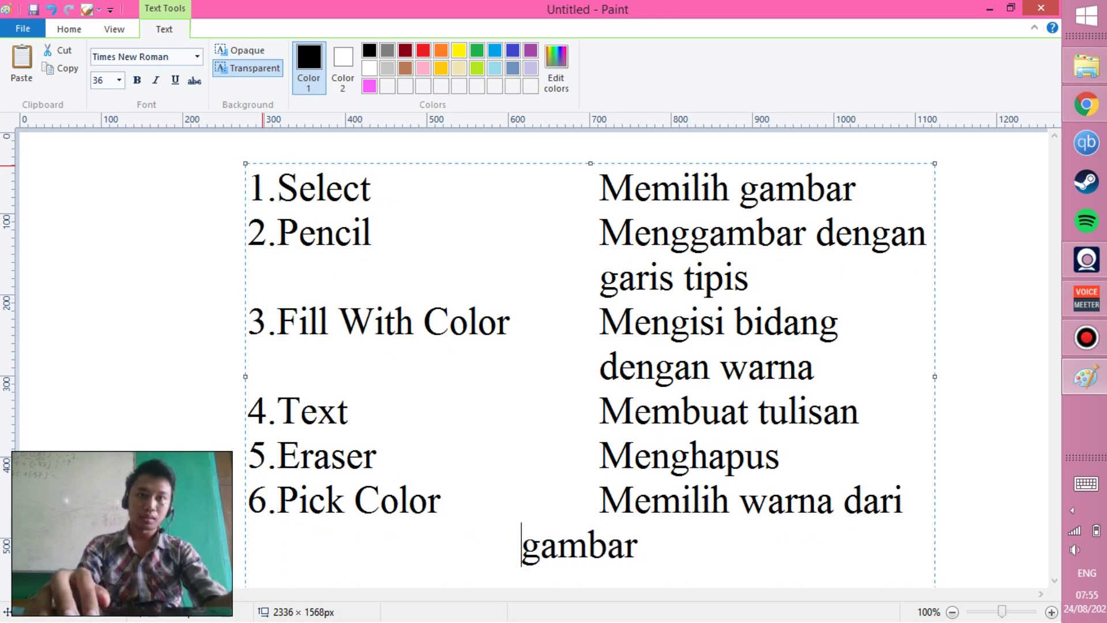
key(Tab)
key(End)
Step: Add a seventh entry, "7.Magnifier", and begin its description in the "fungsi" column
key(Return)
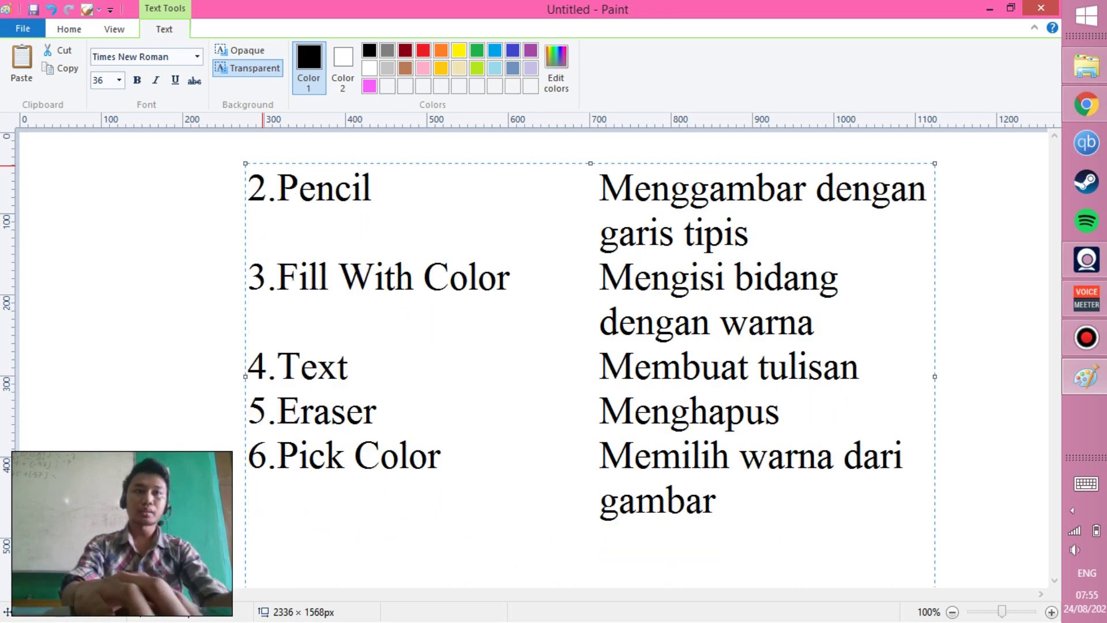
text(7.)
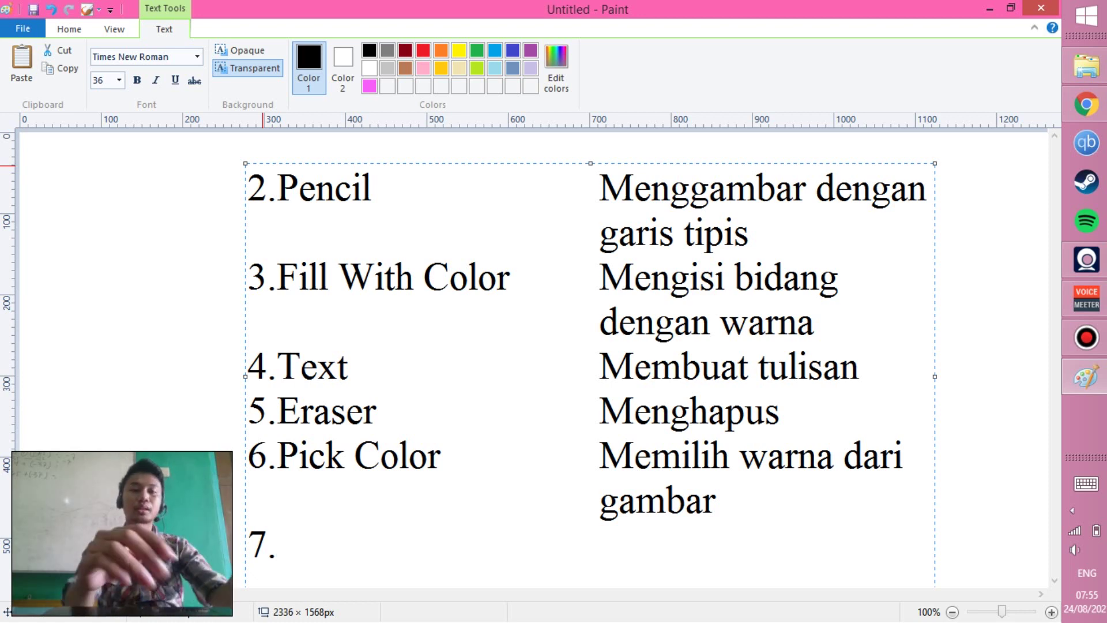
text(Magnifier             )
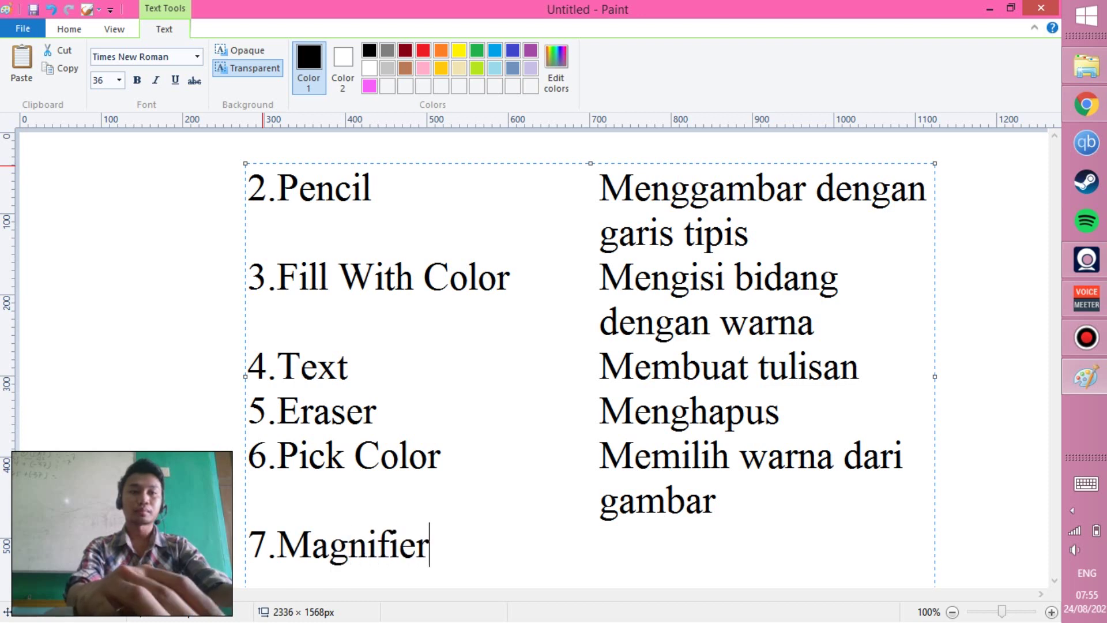
text(        Mem)
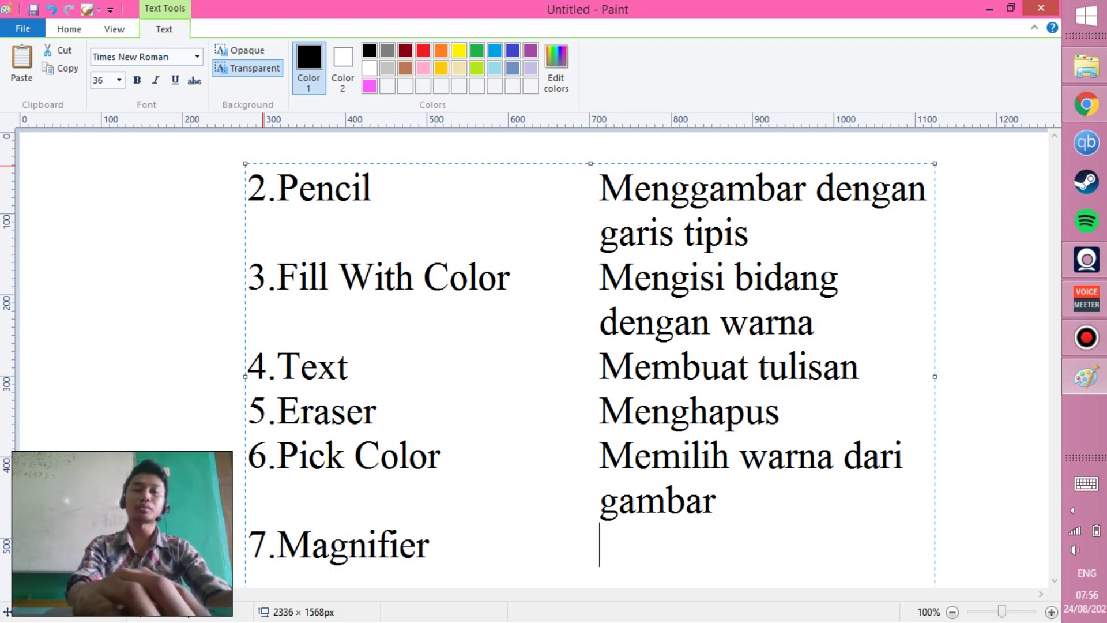
text(perbe)
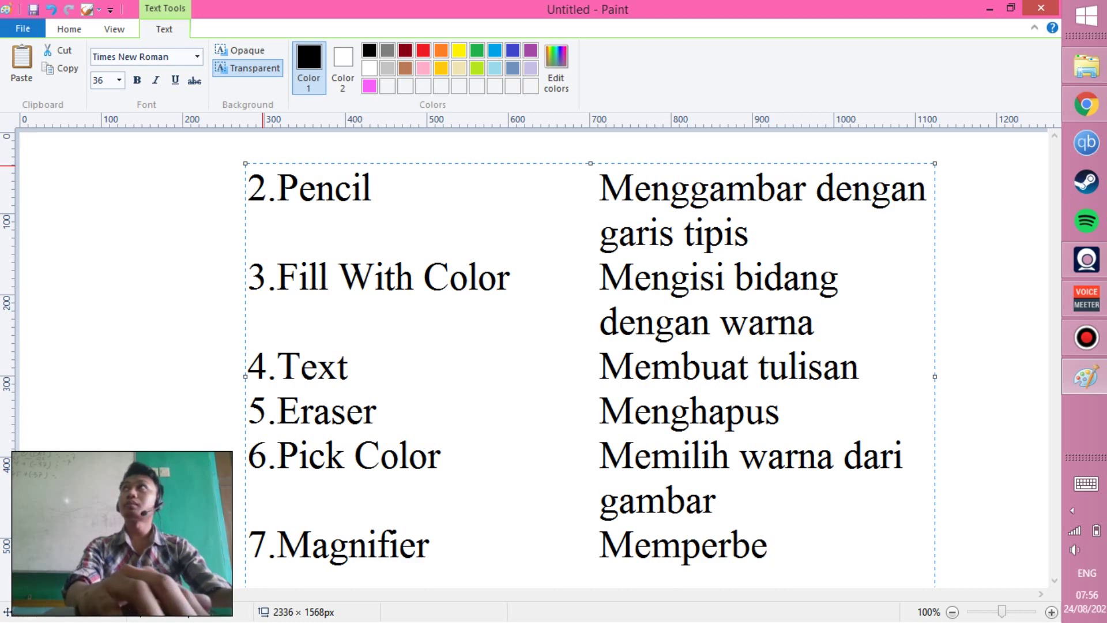
key(BackSpace)
key(BackSpace)
key(BackSpace)
key(BackSpace)
key(BackSpace)
Step: Complete the Magnifier description as "Melakukan zoom in atau zoom out"
text(l)
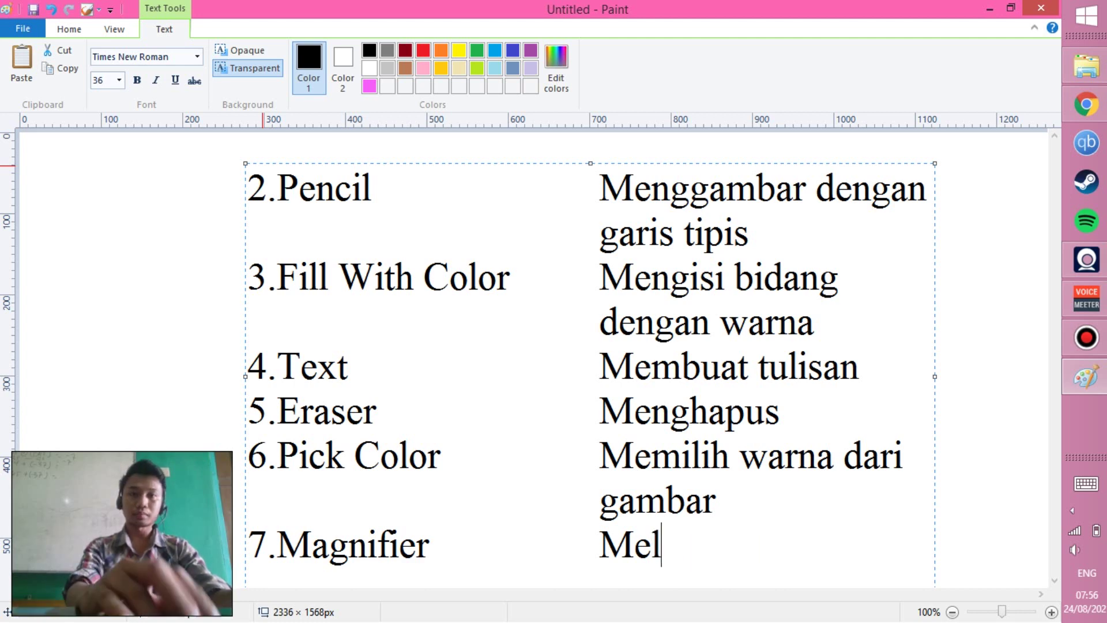
text(akukan zoom)
key(BackSpace)
text(o)
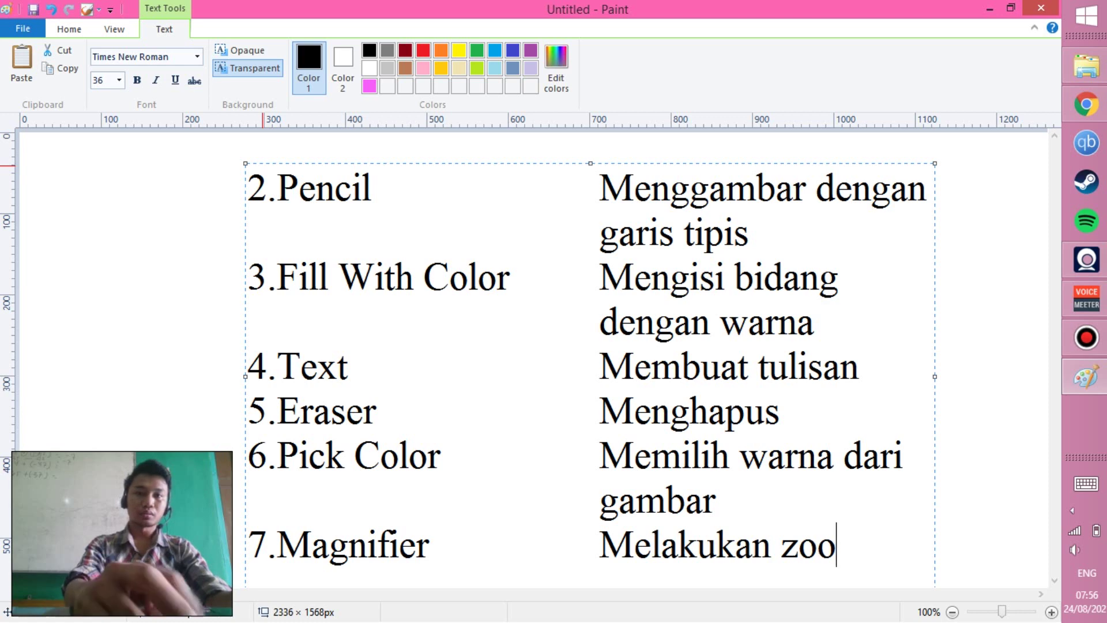
text(m in atau zoom out)
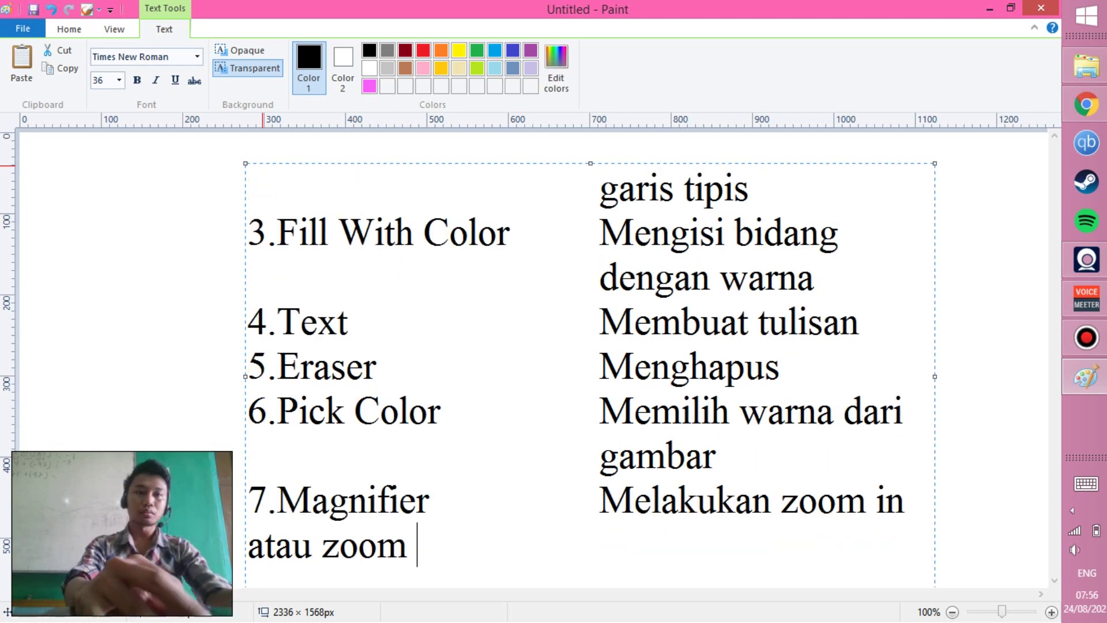
Step: Indent the wrapped words "atau zoom out" to line up under "Melakukan zoom in"
key(Left)
key(Left)
key(Left)
key(Left)
key(Left)
key(Left)
key(Left)
key(Left)
key(Left)
key(Left)
key(Left)
key(Left)
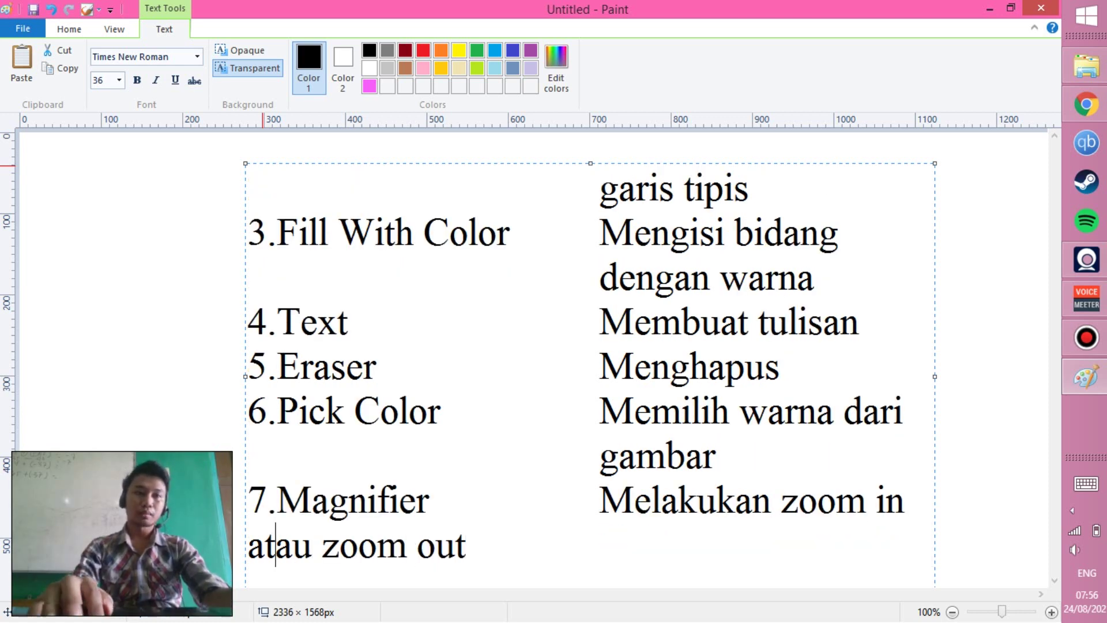
key(Tab)
key(BackSpace)
key(Left)
key(Tab)
key(Tab)
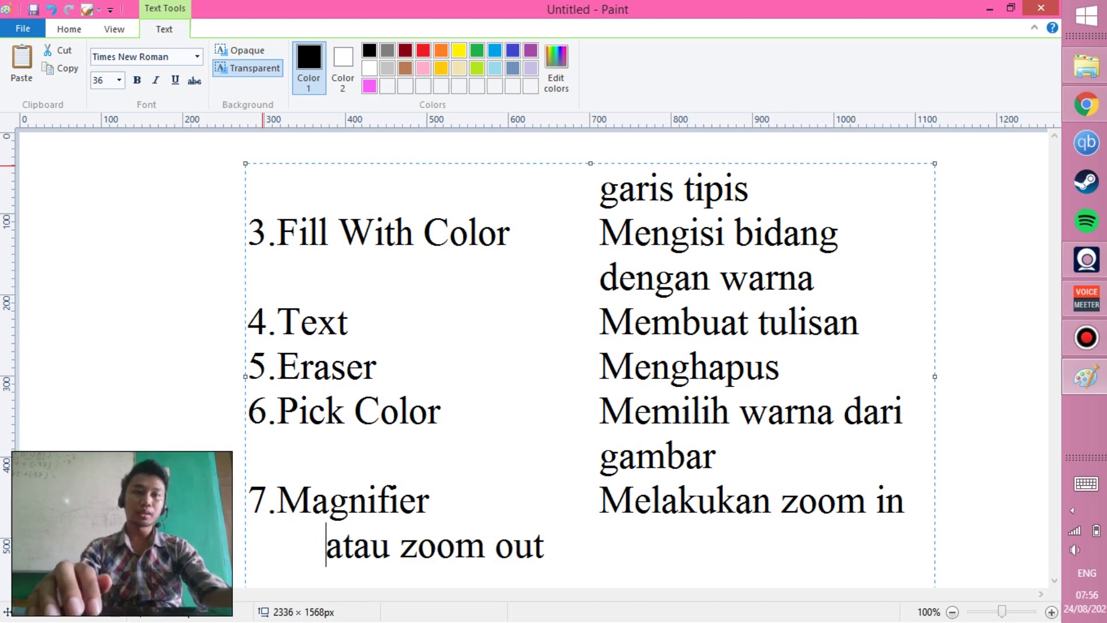
key(Tab)
key(Tab)
key(Tab)
key(Tab)
key(Tab)
key(Tab)
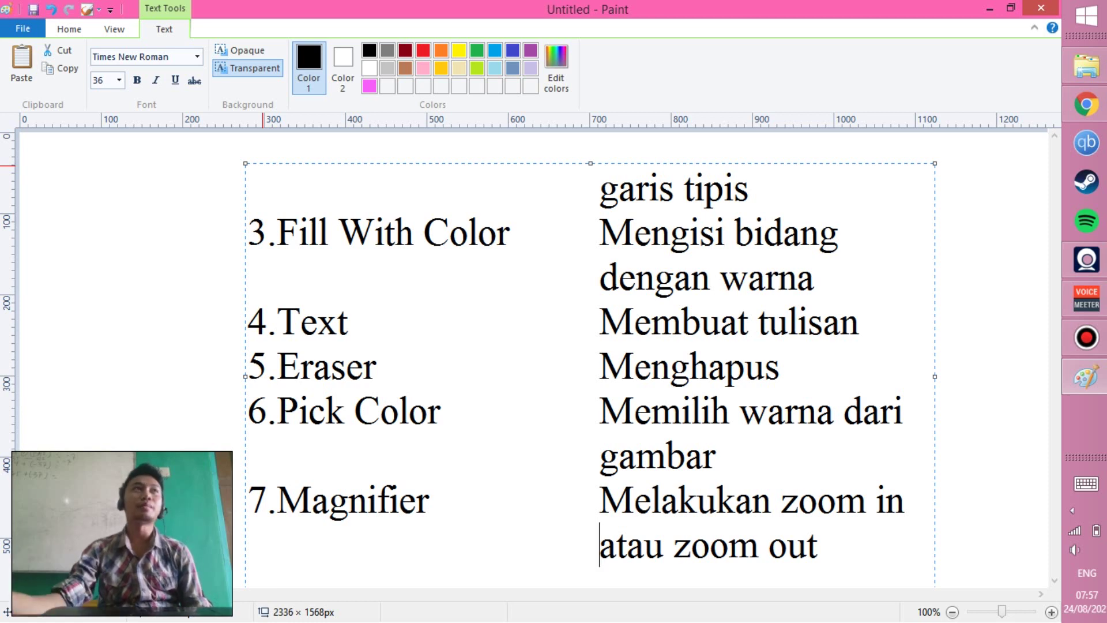
click(1086, 337)
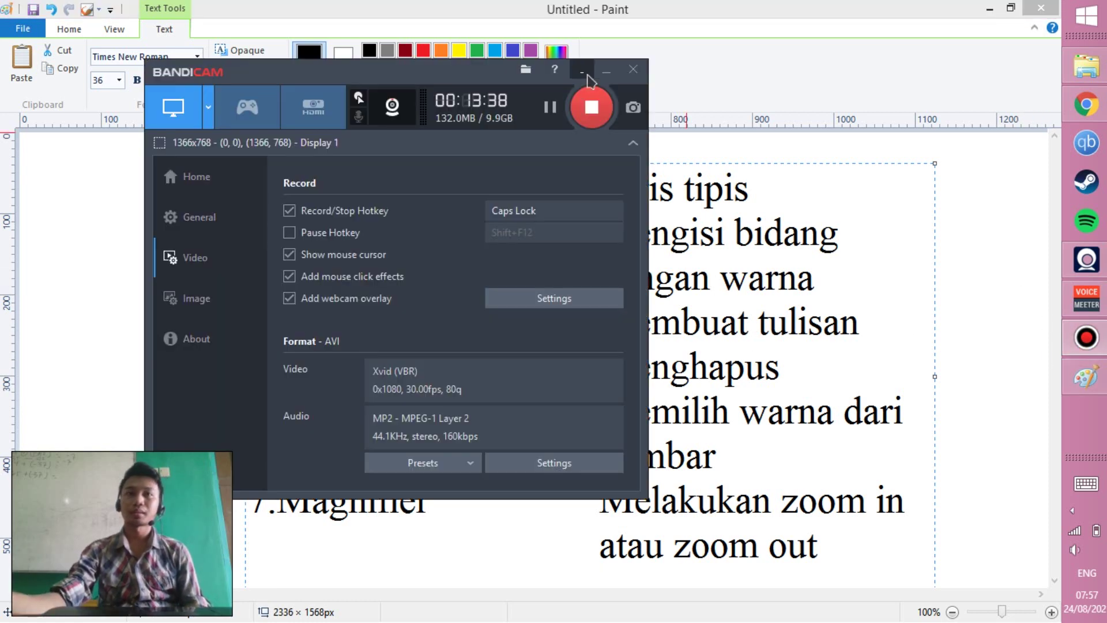